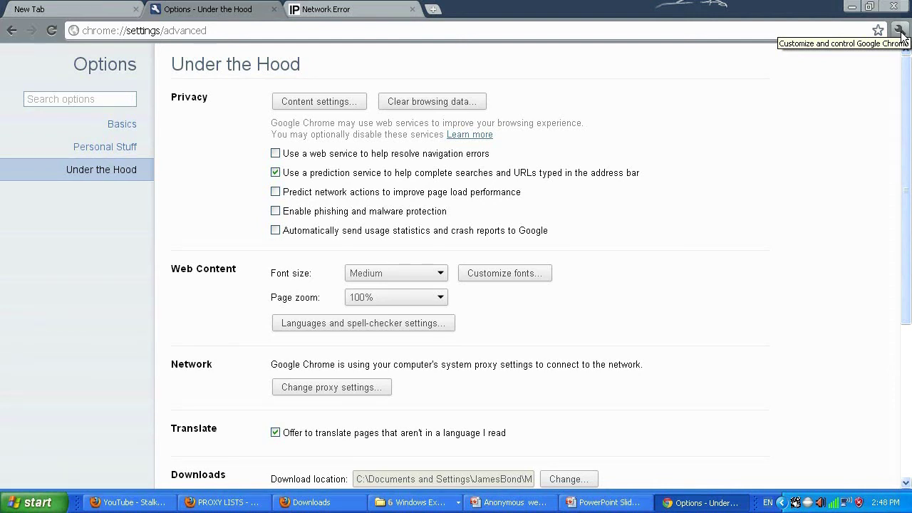
Open Internet Properties on its Connections tab from Chrome's Options > Under the Hood.
{"action": "left_click", "coordinate": [900, 30]}
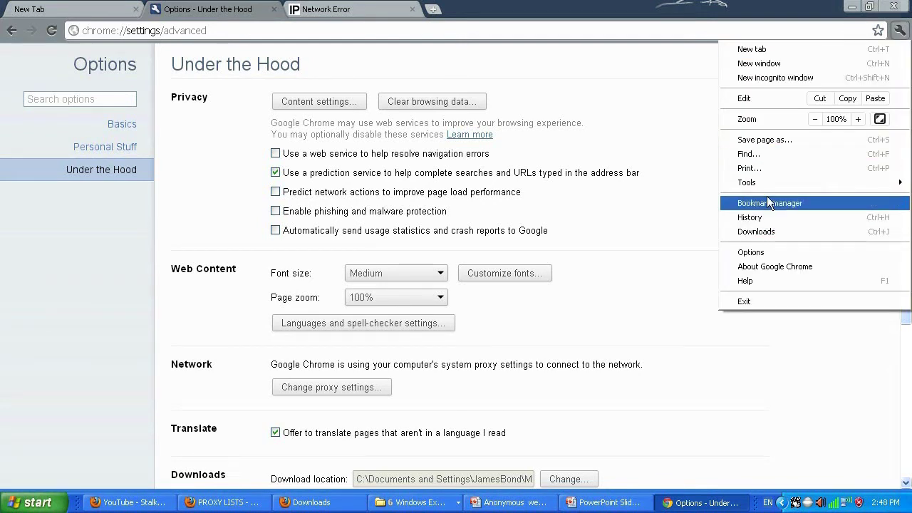
{"action": "left_click", "coordinate": [755, 252]}
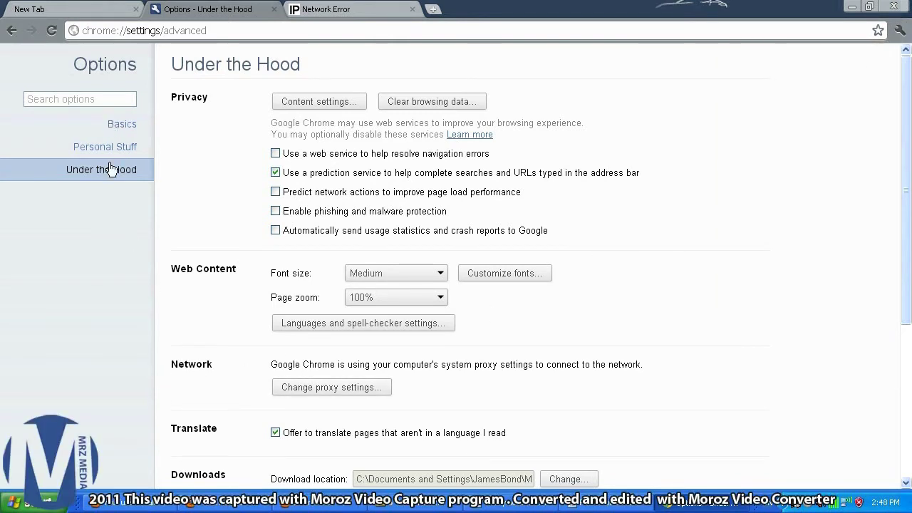
{"action": "left_click", "coordinate": [346, 389]}
Set the LAN proxy to 187.44.99.77 on port 3128 and save Internet Properties.
{"action": "left_click", "coordinate": [300, 349]}
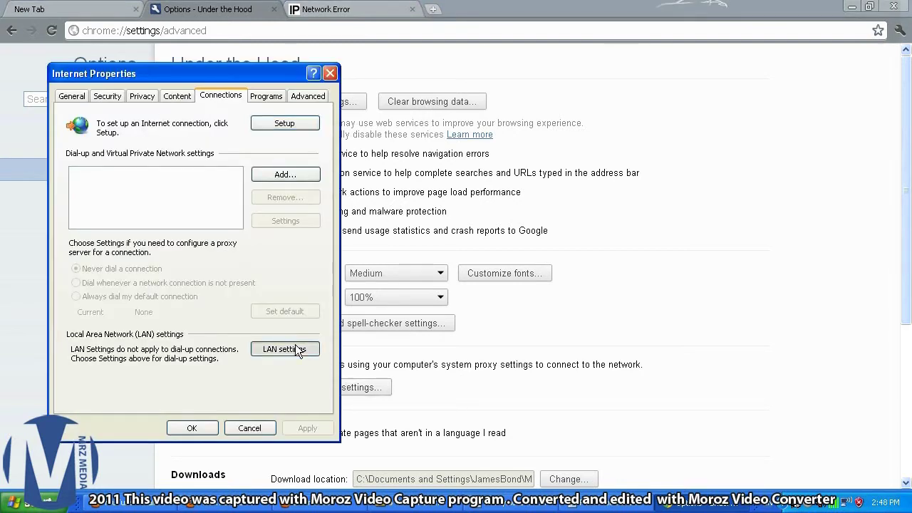
{"action": "double_click", "coordinate": [172, 255]}
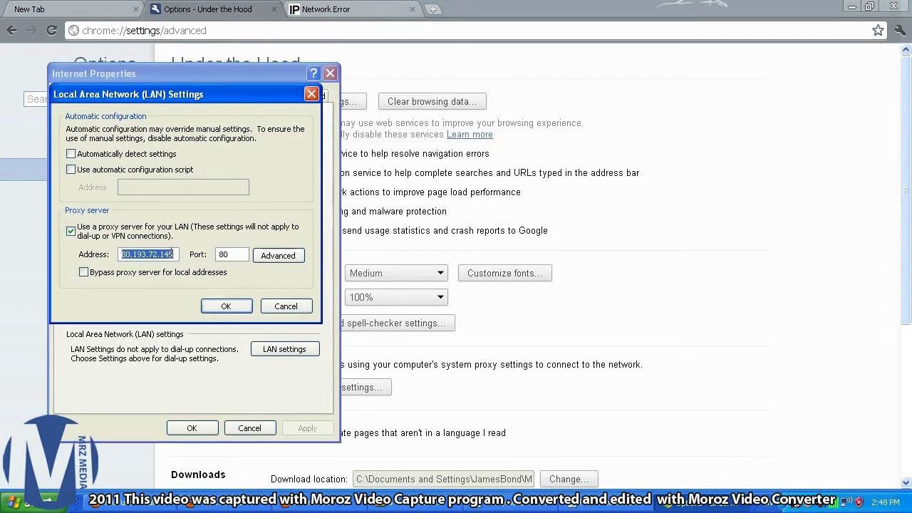
{"action": "type", "text": "44.99.77:3128"}
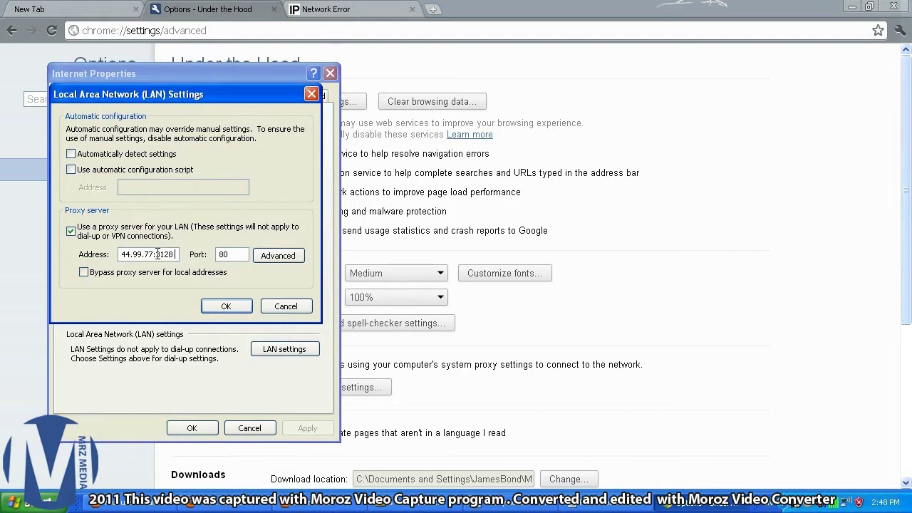
{"action": "left_click_drag", "start_coordinate": [191, 254], "coordinate": [155, 254]}
{"action": "key", "text": "BackSpace"}
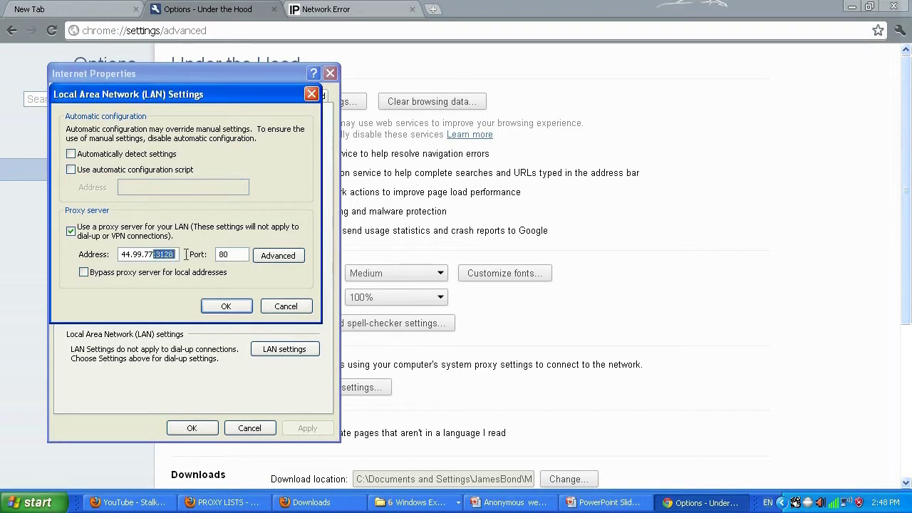
{"action": "double_click", "coordinate": [226, 254]}
{"action": "type", "text": "3128"}
{"action": "left_click", "coordinate": [227, 310]}
{"action": "left_click", "coordinate": [203, 428]}
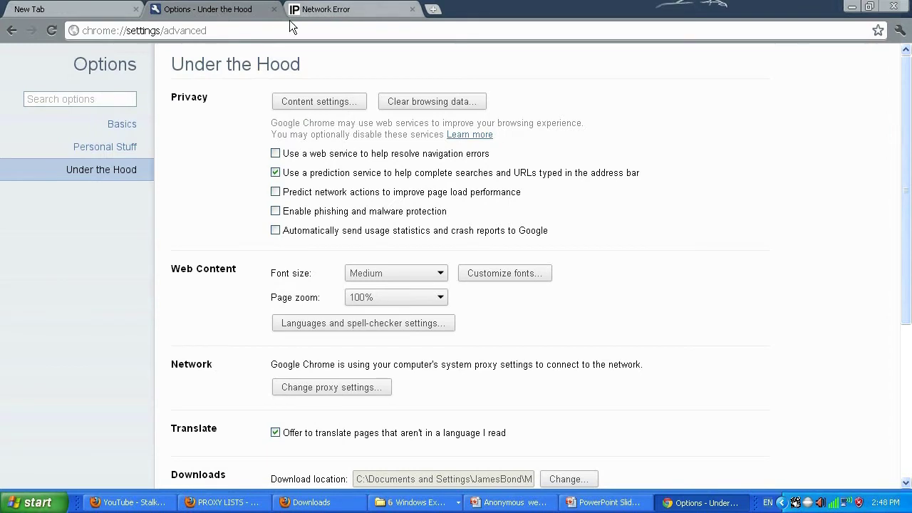
Reload whatismyipaddress.com in its tab so it goes through the proxy.
{"action": "left_click", "coordinate": [309, 9]}
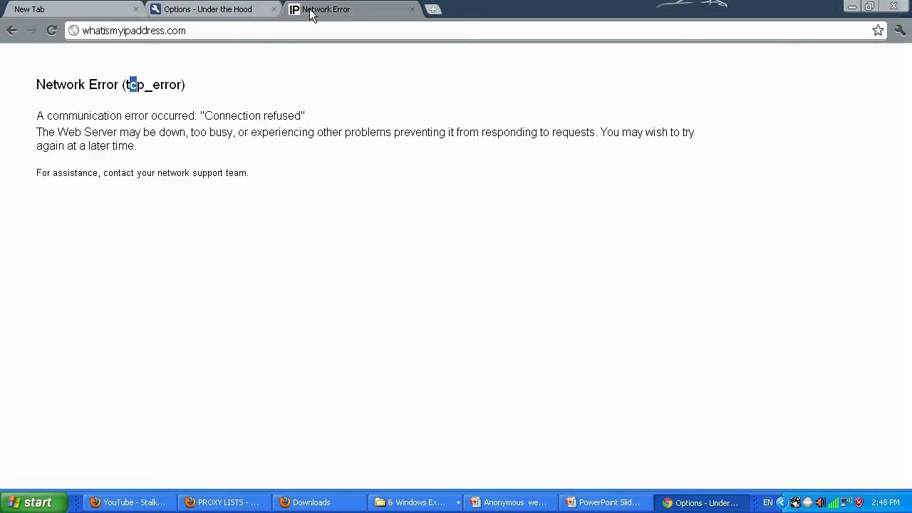
{"action": "left_click", "coordinate": [196, 29]}
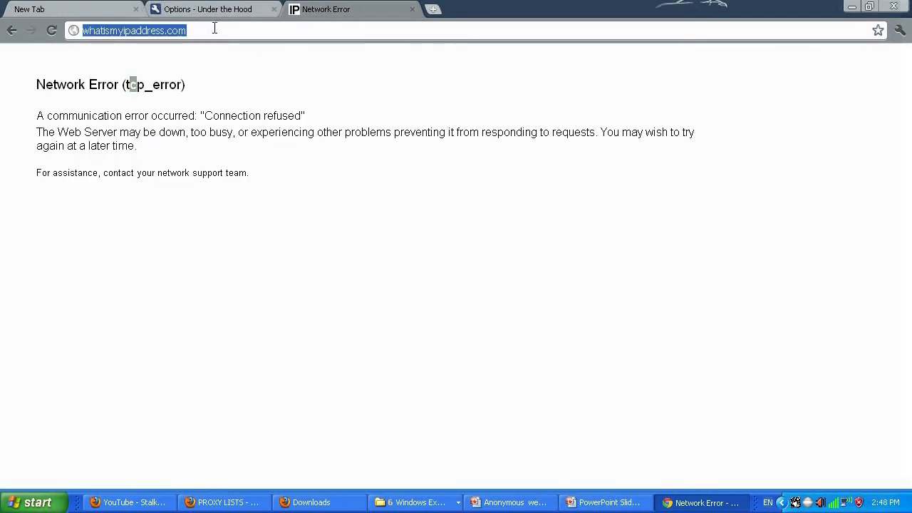
{"action": "key", "text": "Return"}
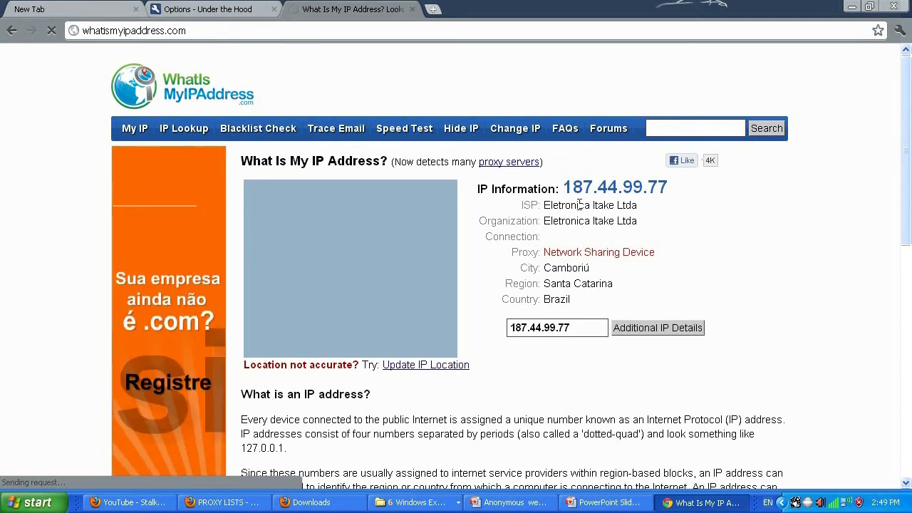
Highlight the reported IP 187.44.99.77, located in Camboriú, Brazil.
{"action": "left_click_drag", "start_coordinate": [564, 186], "coordinate": [666, 185]}
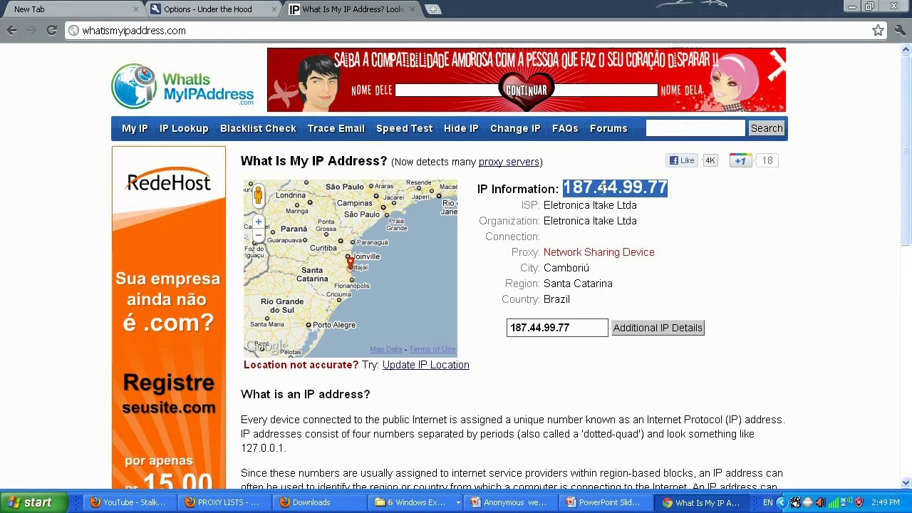
{"action": "left_click", "coordinate": [563, 187]}
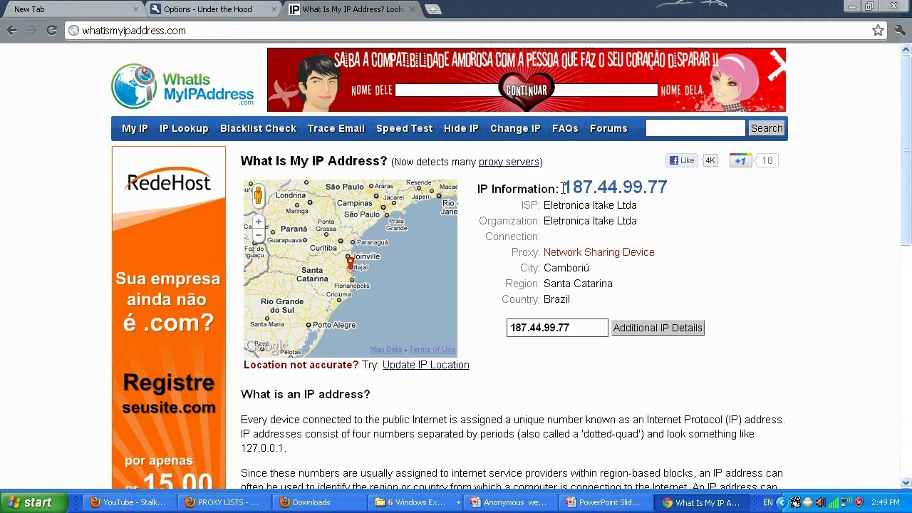
{"action": "double_click", "coordinate": [668, 187]}
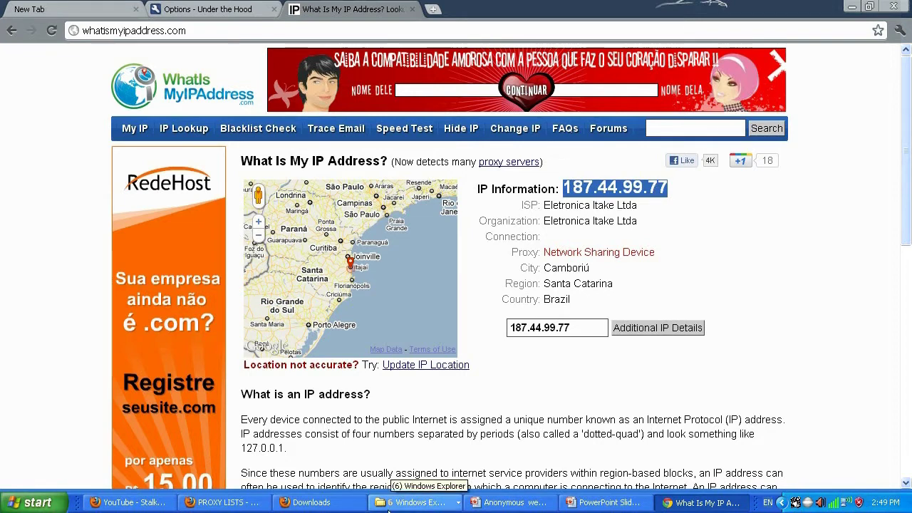
{"action": "left_click", "coordinate": [225, 502]}
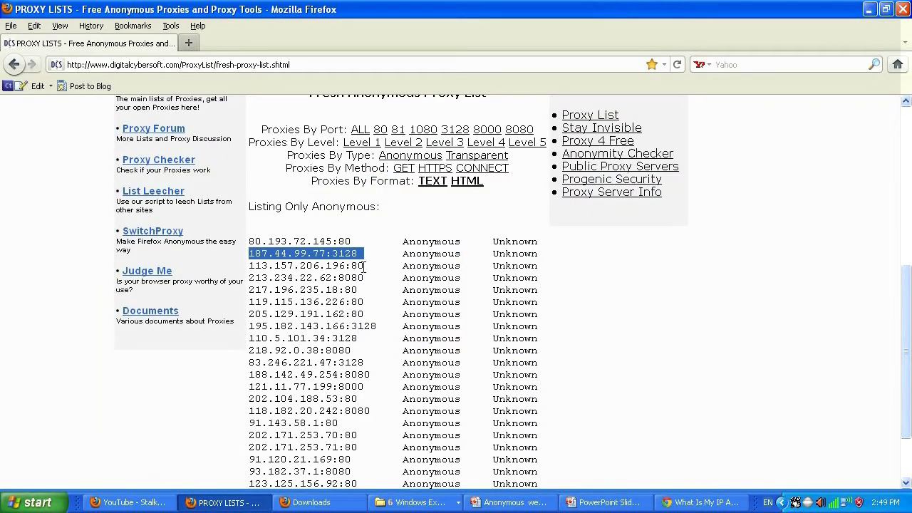
{"action": "left_click_drag", "start_coordinate": [364, 277], "coordinate": [250, 281]}
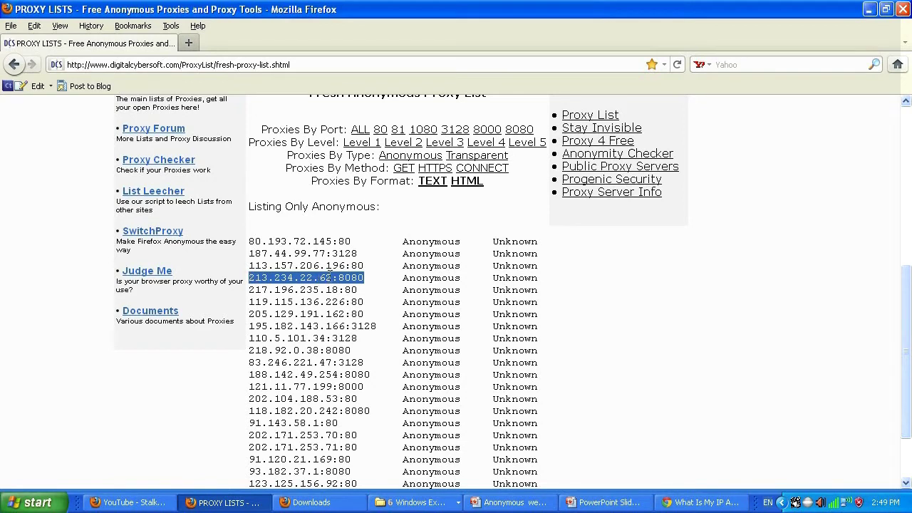
{"action": "left_click", "coordinate": [330, 277]}
{"action": "left_click_drag", "start_coordinate": [332, 278], "coordinate": [249, 278]}
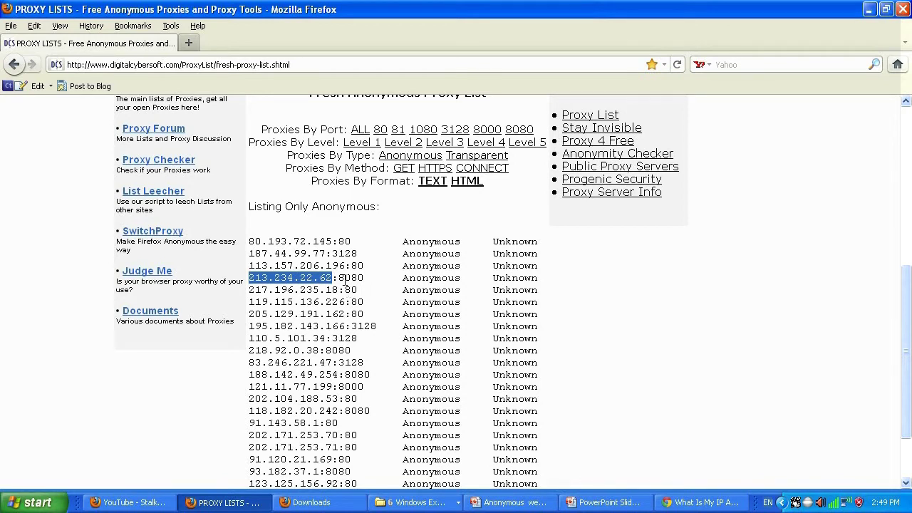
{"action": "left_click_drag", "start_coordinate": [338, 277], "coordinate": [366, 276]}
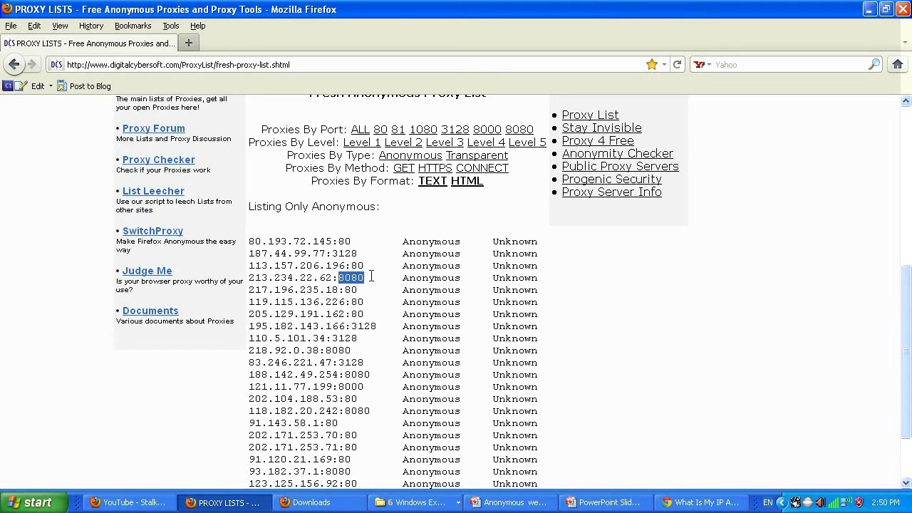
{"action": "left_click", "coordinate": [370, 276]}
{"action": "left_click_drag", "start_coordinate": [370, 276], "coordinate": [250, 276]}
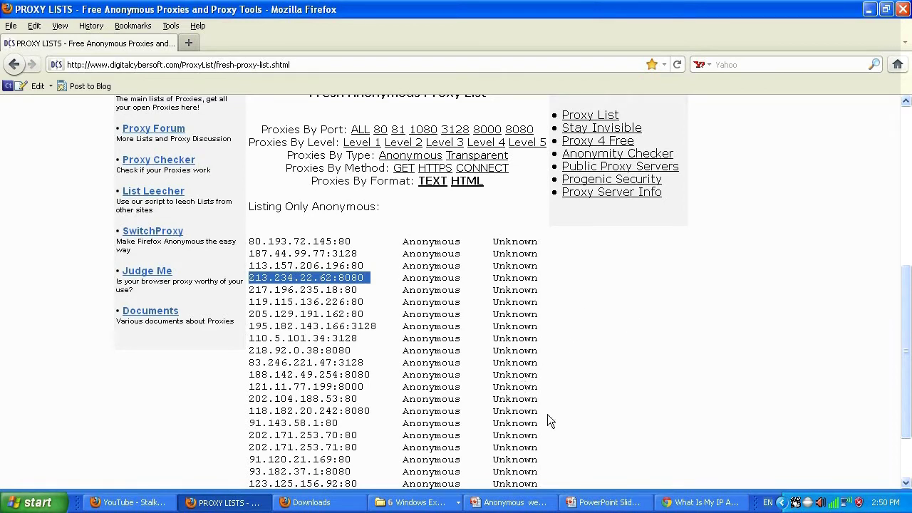
{"action": "left_click", "coordinate": [678, 503]}
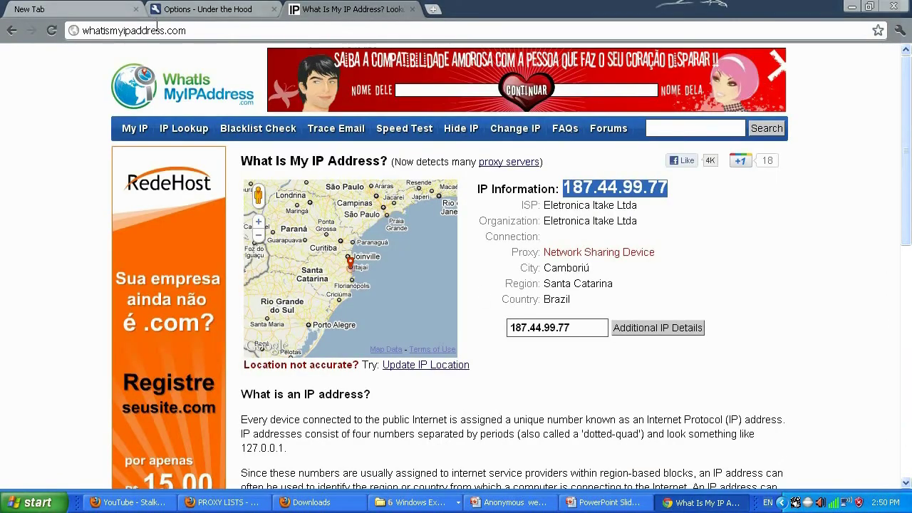
Open the LAN settings through Chrome's Options and Change proxy settings.
{"action": "left_click", "coordinate": [901, 31]}
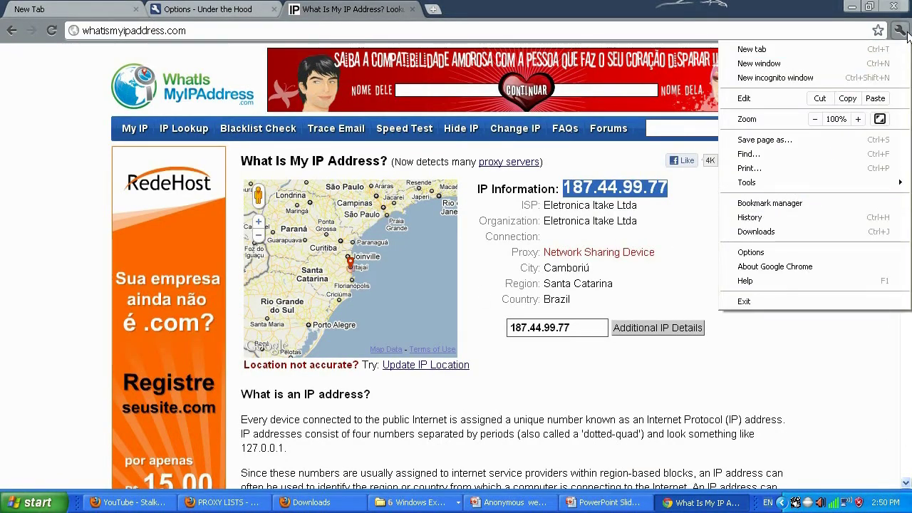
{"action": "left_click", "coordinate": [776, 254]}
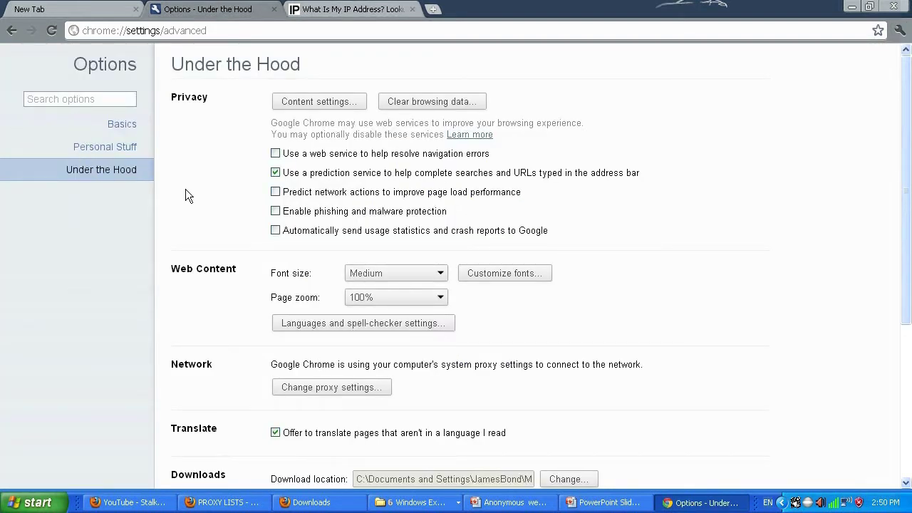
{"action": "left_click", "coordinate": [323, 389]}
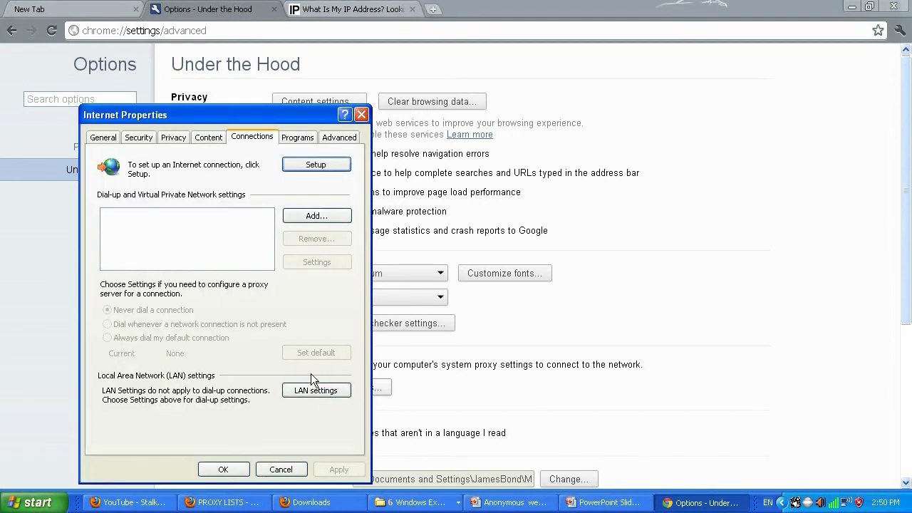
{"action": "left_click", "coordinate": [313, 394]}
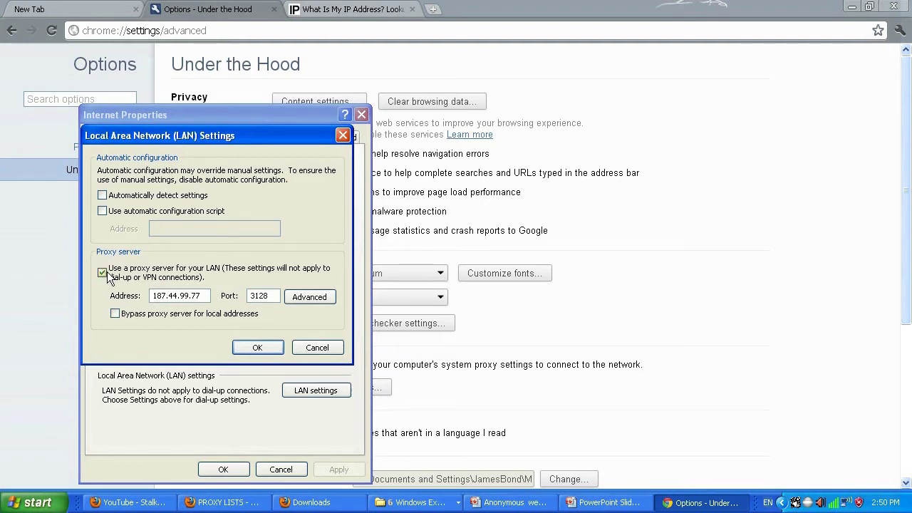
Replace the LAN proxy with 213.234.22.62 on port 8080 and save.
{"action": "left_click_drag", "start_coordinate": [202, 297], "coordinate": [142, 299]}
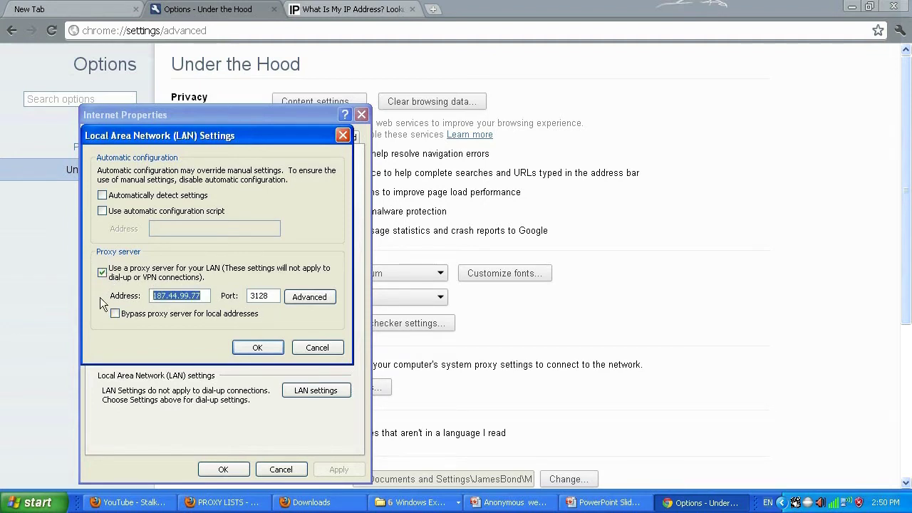
{"action": "type", "text": "34.22.62:8080"}
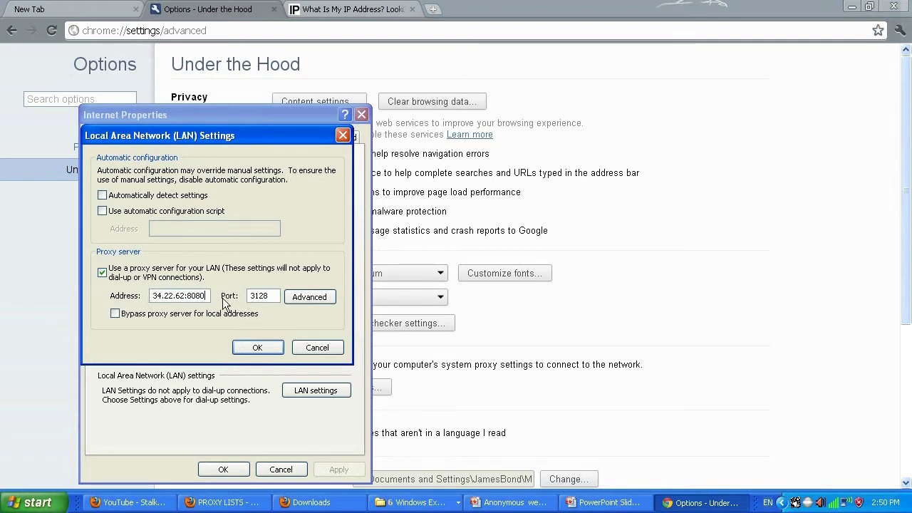
{"action": "left_click_drag", "start_coordinate": [205, 295], "coordinate": [187, 295]}
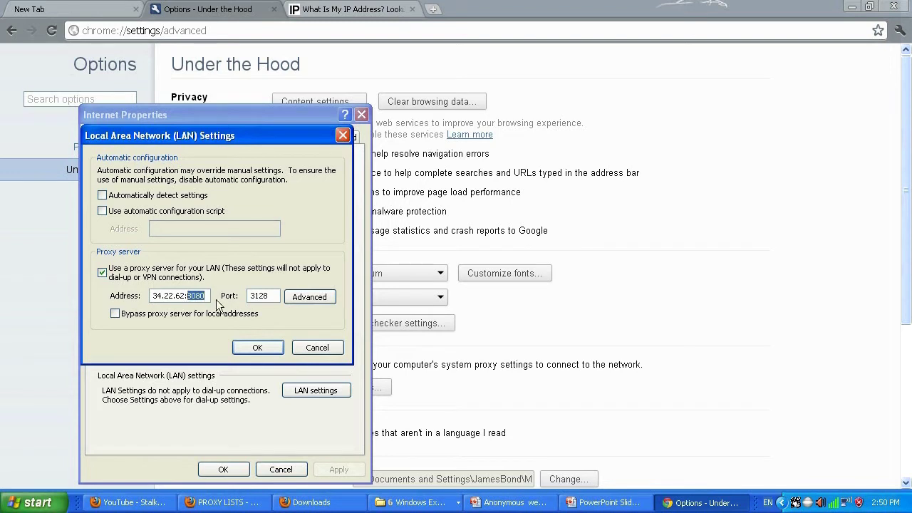
{"action": "key", "text": "BackSpace"}
{"action": "key", "text": "BackSpace"}
{"action": "left_click_drag", "start_coordinate": [272, 296], "coordinate": [251, 295]}
{"action": "type", "text": "8080"}
{"action": "left_click", "coordinate": [268, 348]}
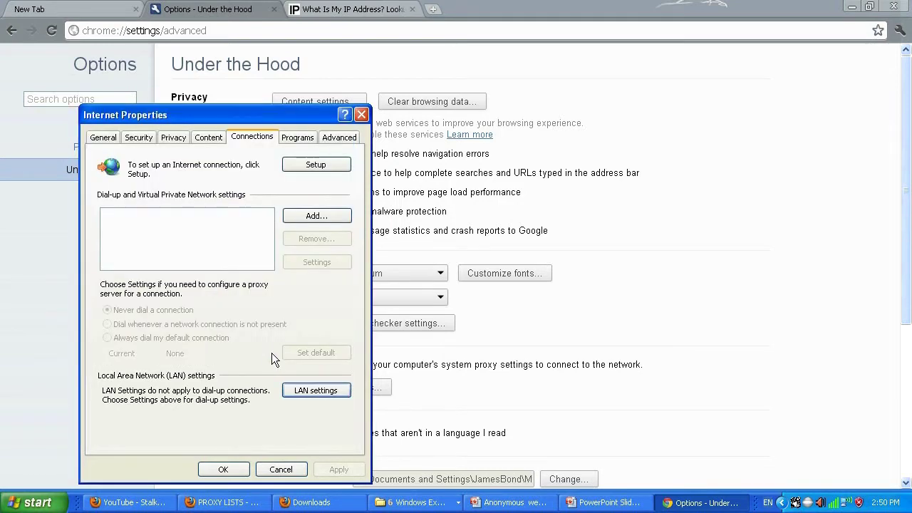
{"action": "left_click", "coordinate": [204, 469]}
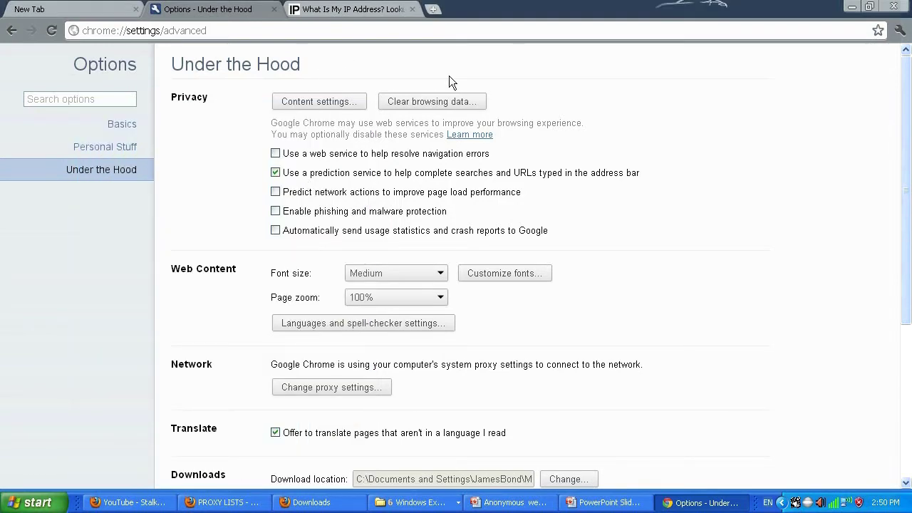
Reload the IP lookup page and highlight the new IP 213.234.22.62 in Volgograd, Russia.
{"action": "left_click", "coordinate": [379, 9]}
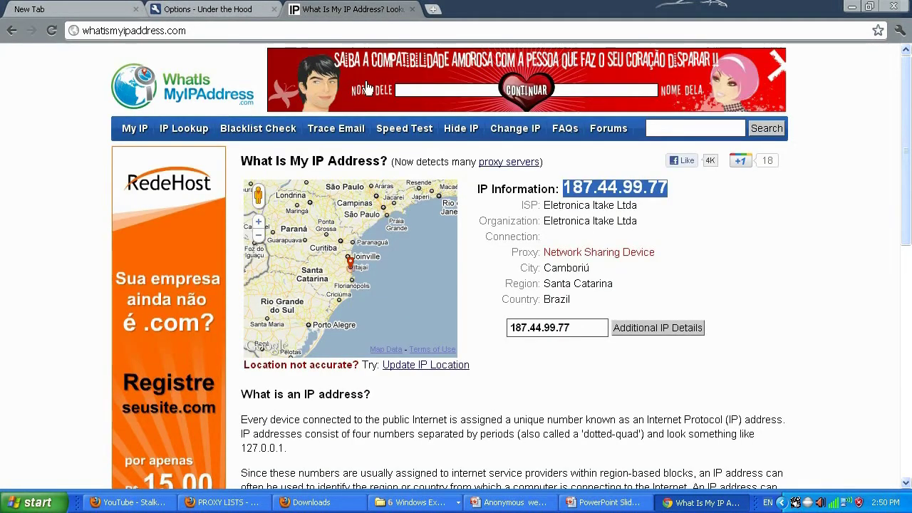
{"action": "left_click", "coordinate": [55, 205]}
{"action": "right_click", "coordinate": [55, 205]}
{"action": "left_click", "coordinate": [73, 240]}
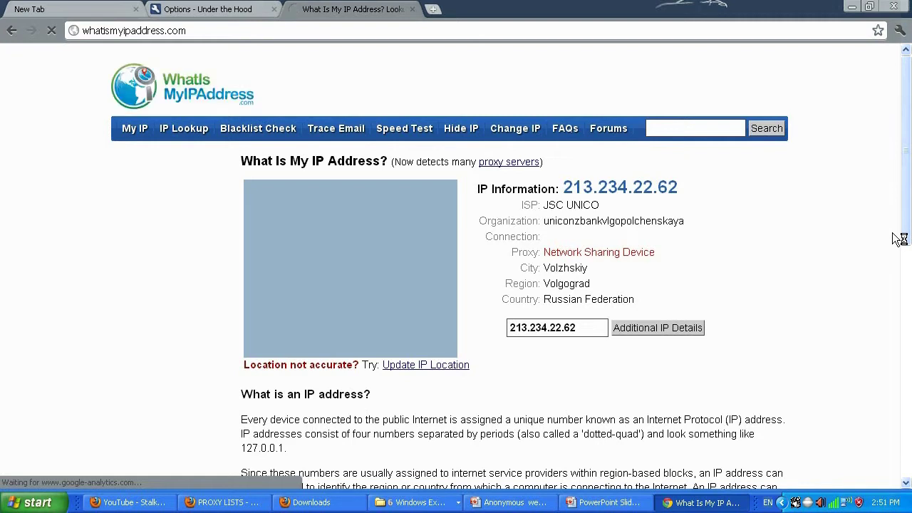
{"action": "left_click_drag", "start_coordinate": [562, 187], "coordinate": [619, 188]}
{"action": "left_click", "coordinate": [684, 187]}
{"action": "double_click", "coordinate": [677, 187]}
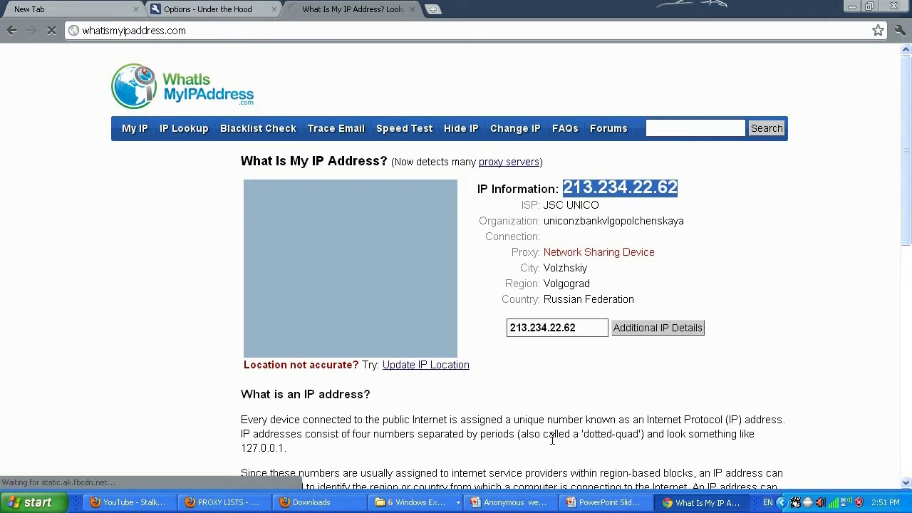
Switch through the Firefox and IP check windows back to the PowerPoint slide.
{"action": "left_click", "coordinate": [253, 503]}
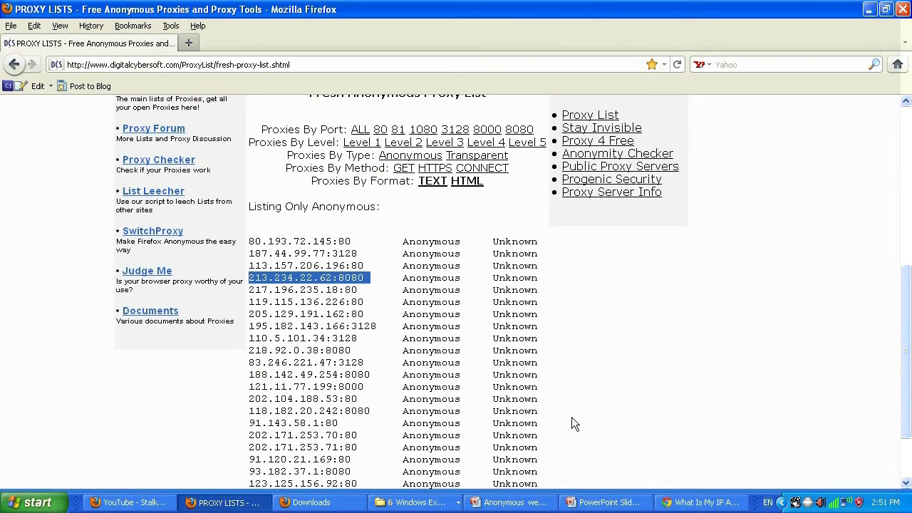
{"action": "left_click", "coordinate": [698, 504]}
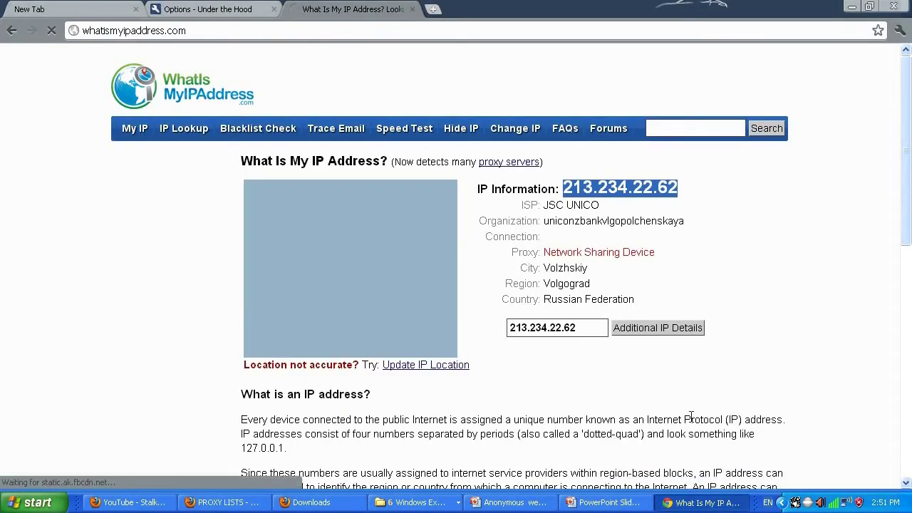
{"action": "scroll", "coordinate": [691, 417], "scroll_direction": "down", "scroll_amount": 1}
{"action": "left_click", "coordinate": [631, 502]}
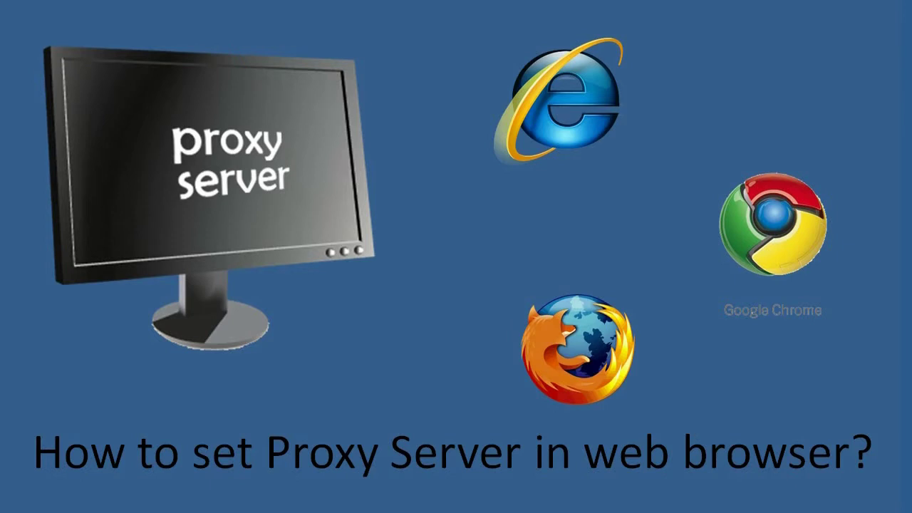
{"action": "key", "text": "alt+Tab"}
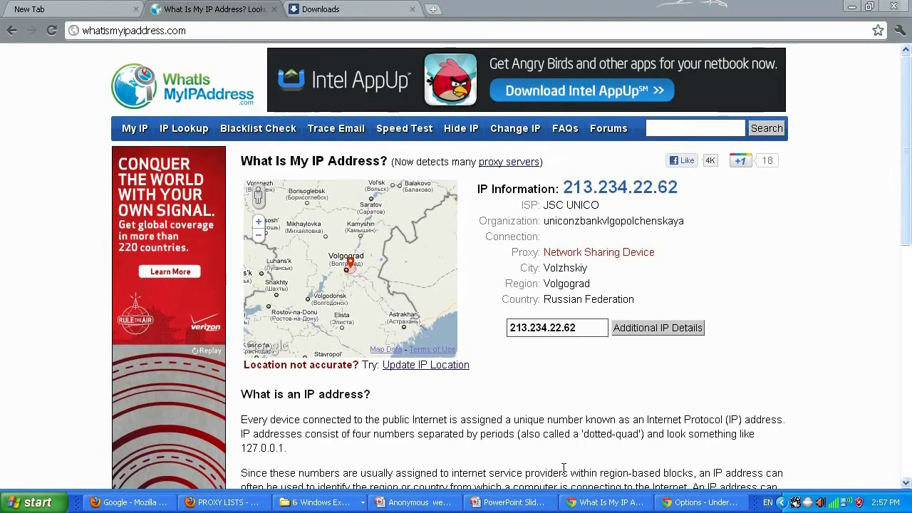
{"action": "left_click", "coordinate": [526, 509]}
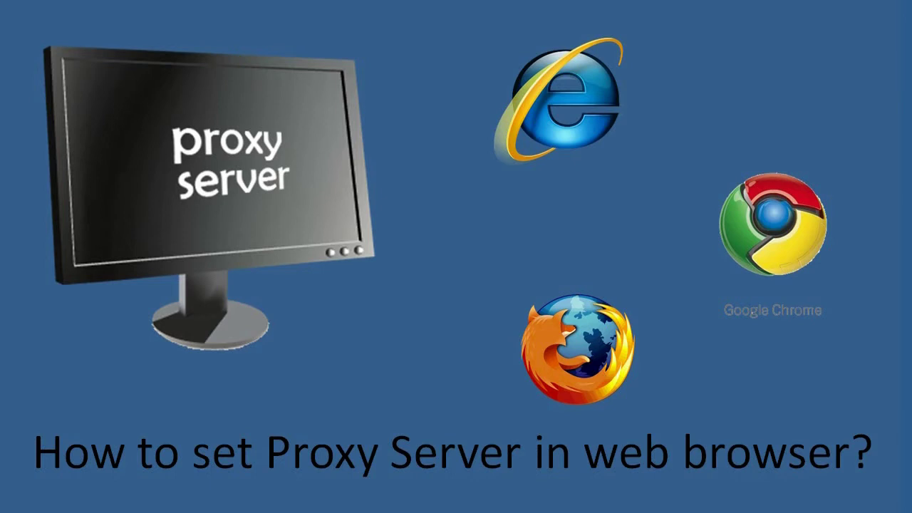
Switch to Chrome with Alt+Tab and open Options from the wrench menu.
{"action": "key", "text": "alt+Tab"}
{"action": "key", "text": "alt+Tab"}
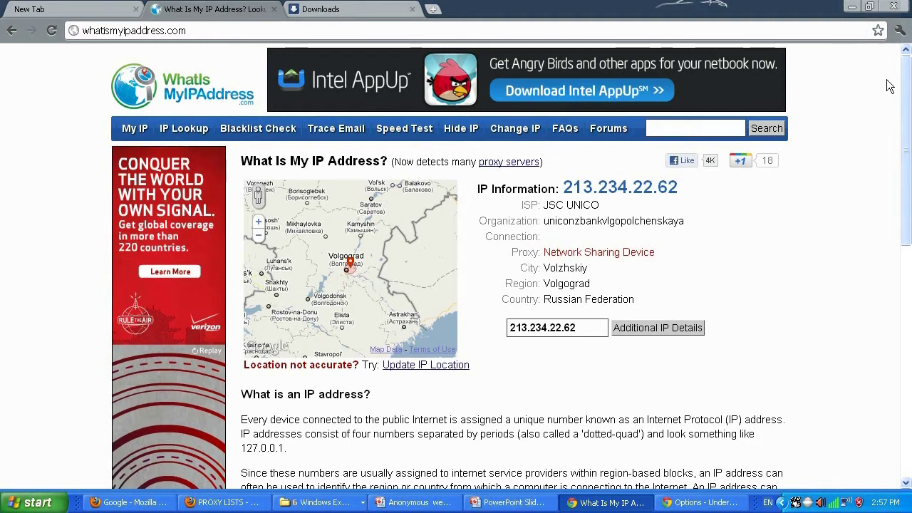
{"action": "left_click", "coordinate": [900, 30]}
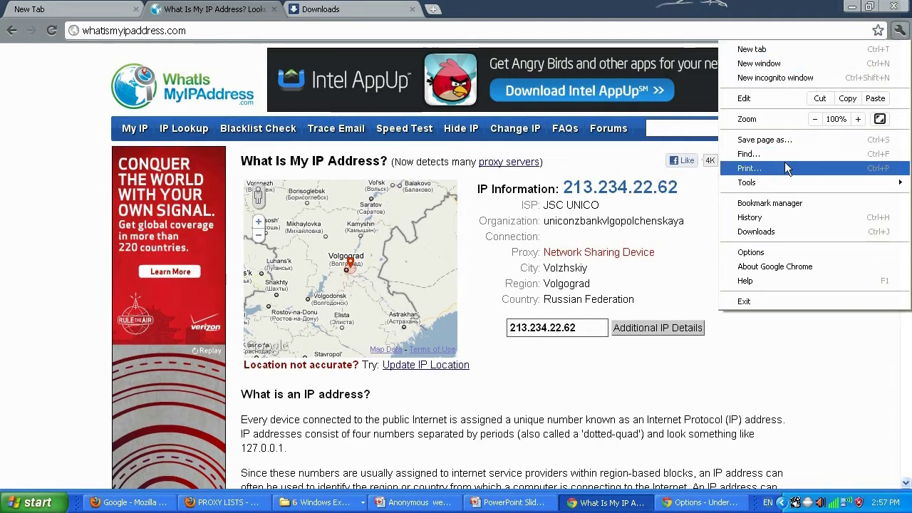
{"action": "left_click", "coordinate": [751, 252]}
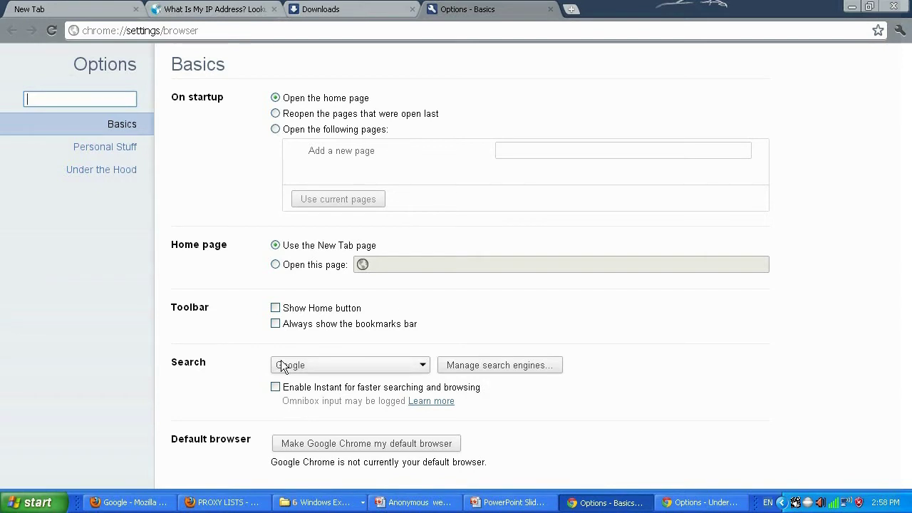
Uncheck 'Use a proxy server for your LAN' in Internet Properties and save.
{"action": "left_click", "coordinate": [91, 171]}
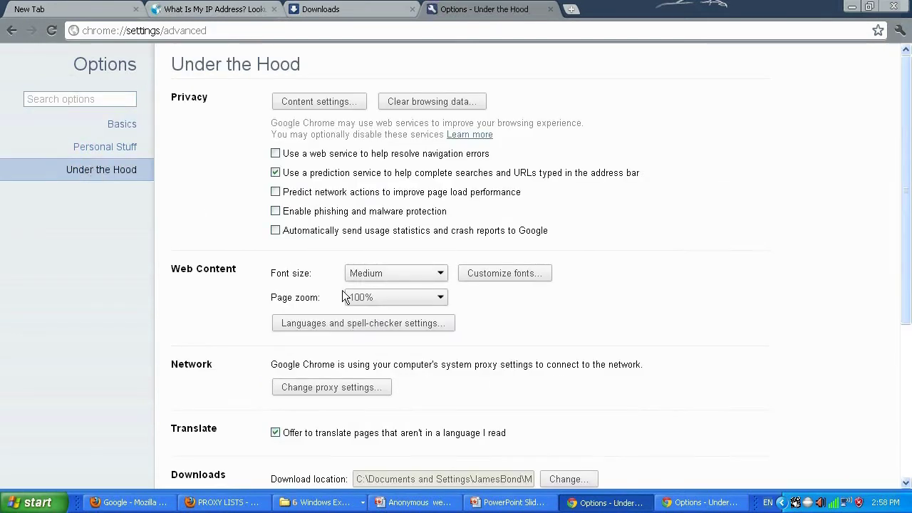
{"action": "left_click", "coordinate": [318, 390]}
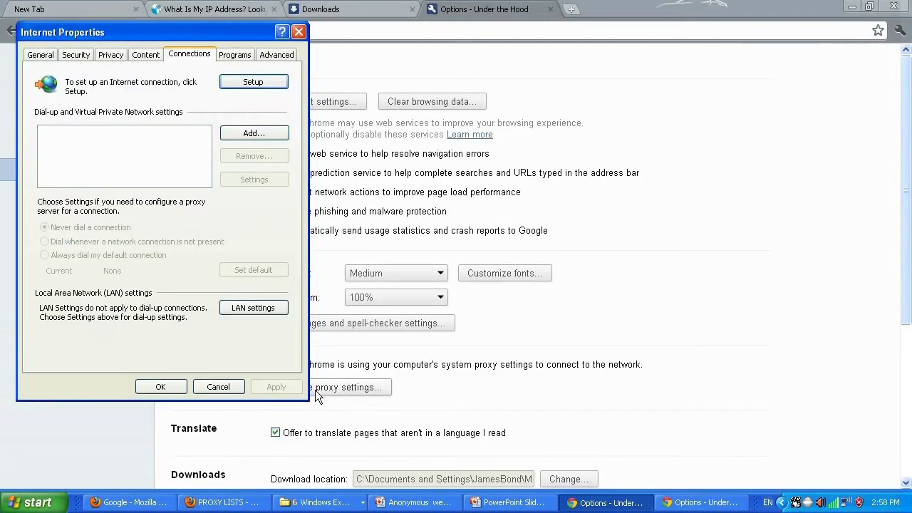
{"action": "left_click", "coordinate": [261, 310]}
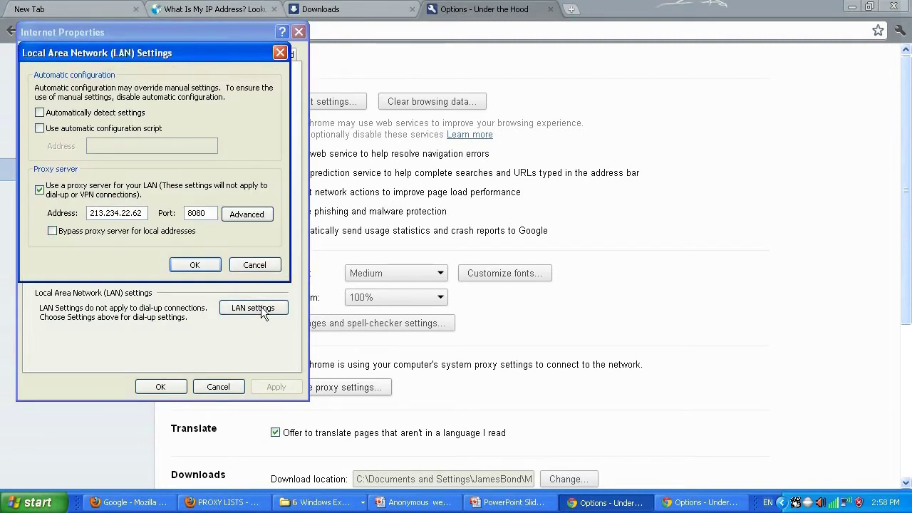
{"action": "left_click", "coordinate": [40, 191]}
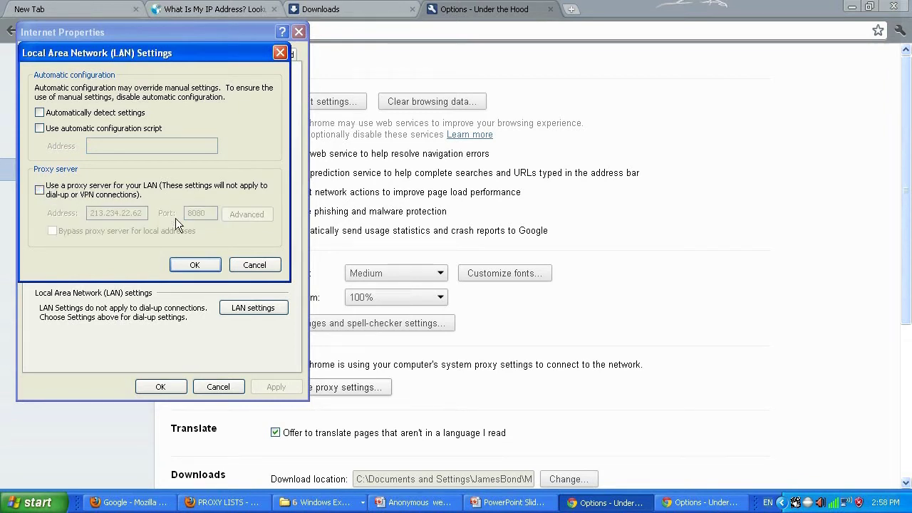
{"action": "left_click", "coordinate": [194, 266]}
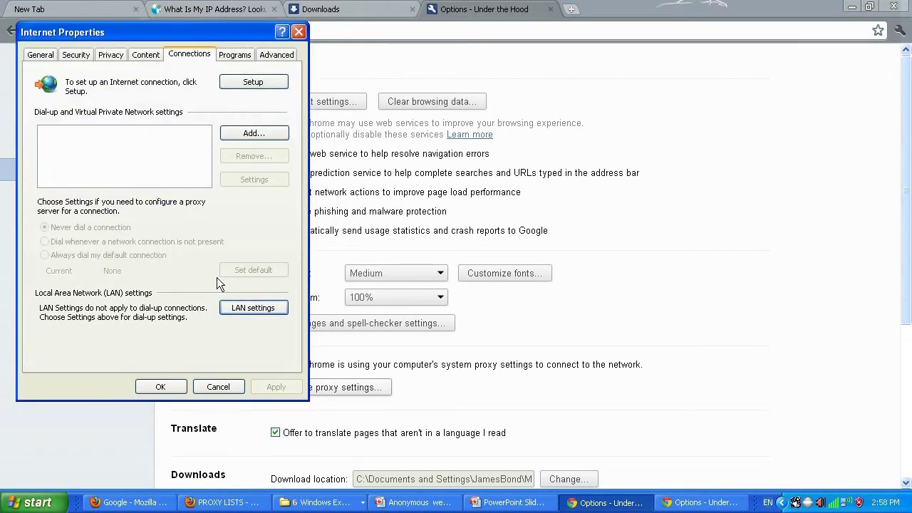
{"action": "left_click", "coordinate": [161, 386]}
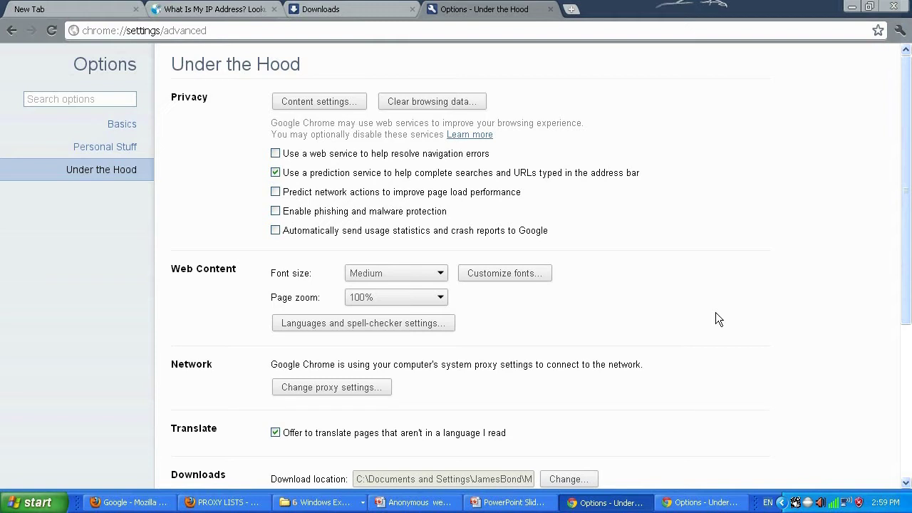
Bring Firefox's PROXY LISTS window to the front and select the domain in its address.
{"action": "left_click", "coordinate": [136, 503]}
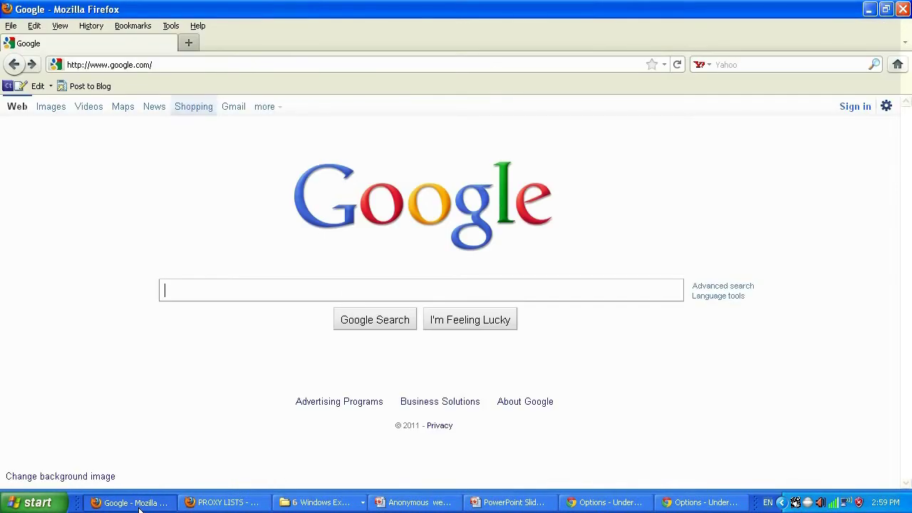
{"action": "left_click", "coordinate": [214, 506]}
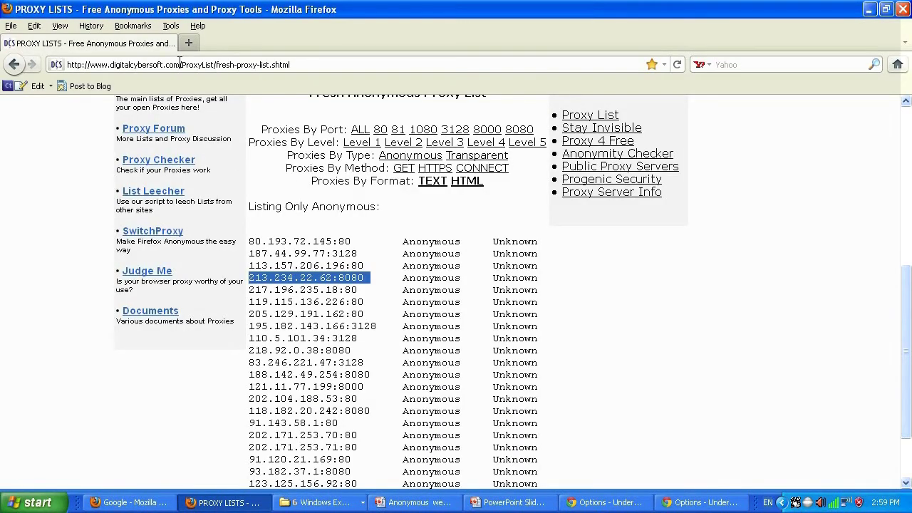
{"action": "left_click_drag", "start_coordinate": [179, 64], "coordinate": [67, 66]}
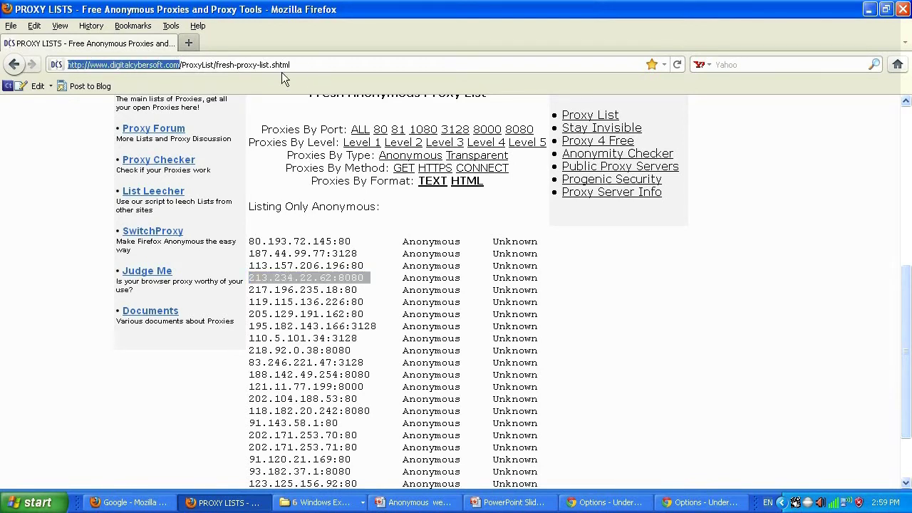
Trim the URL down to digitalcybersoft.com's /ProxyList/ page and load it.
{"action": "left_click_drag", "start_coordinate": [181, 65], "coordinate": [502, 71]}
{"action": "key", "text": "BackSpace"}
{"action": "key", "text": "Down"}
{"action": "key", "text": "Return"}
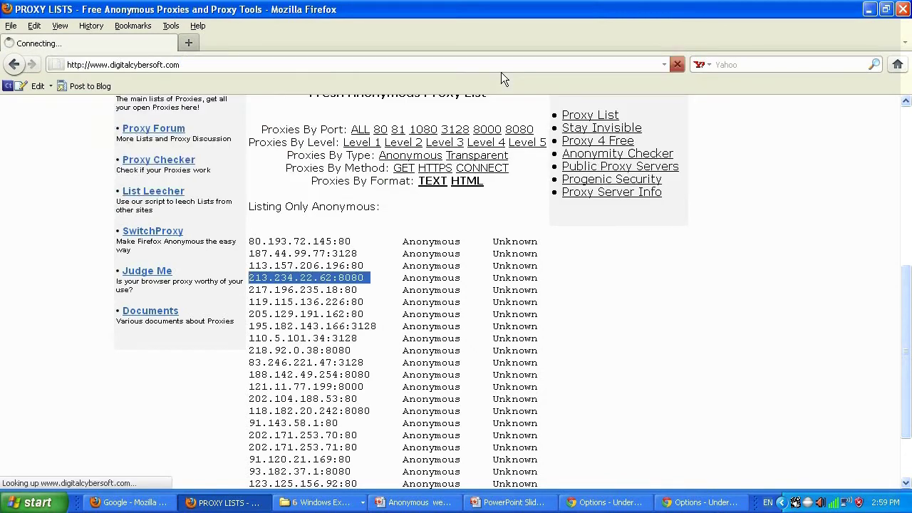
Open the fresh proxy list and scroll through its 24 anonymous proxies.
{"action": "scroll", "coordinate": [568, 192], "scroll_direction": "down", "scroll_amount": 5}
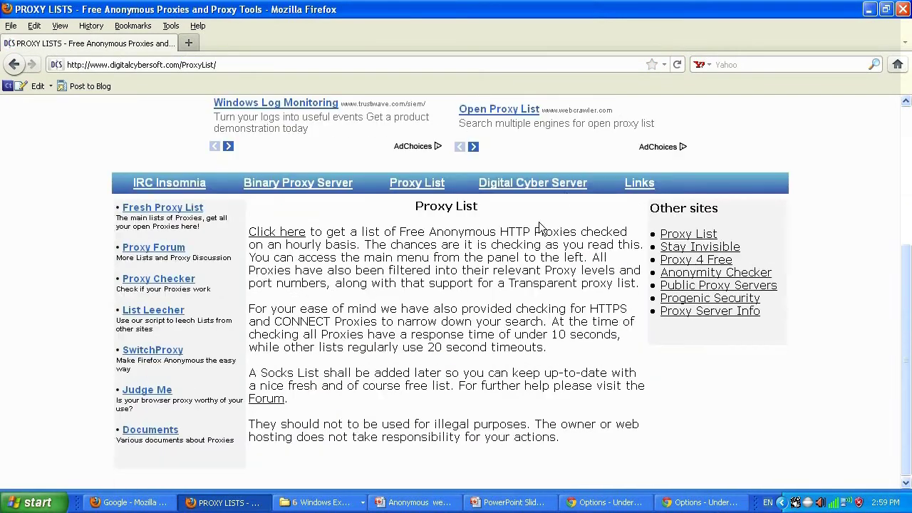
{"action": "left_click", "coordinate": [274, 232]}
{"action": "scroll", "coordinate": [475, 293], "scroll_direction": "down", "scroll_amount": 6}
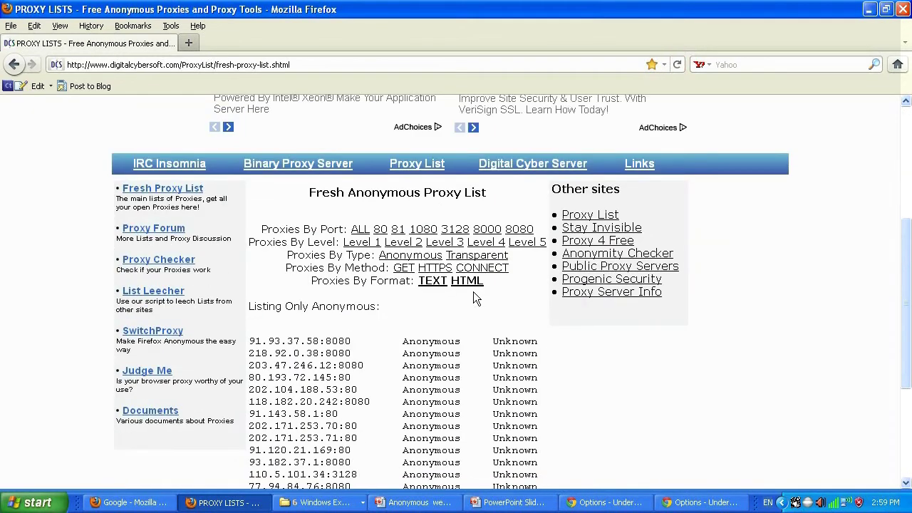
{"action": "scroll", "coordinate": [475, 298], "scroll_direction": "down", "scroll_amount": 5}
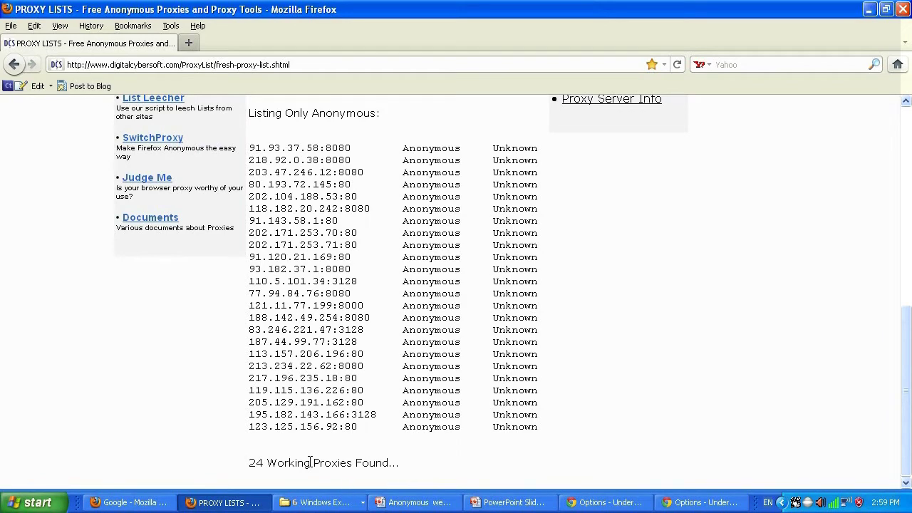
{"action": "scroll", "coordinate": [402, 448], "scroll_direction": "up", "scroll_amount": 2}
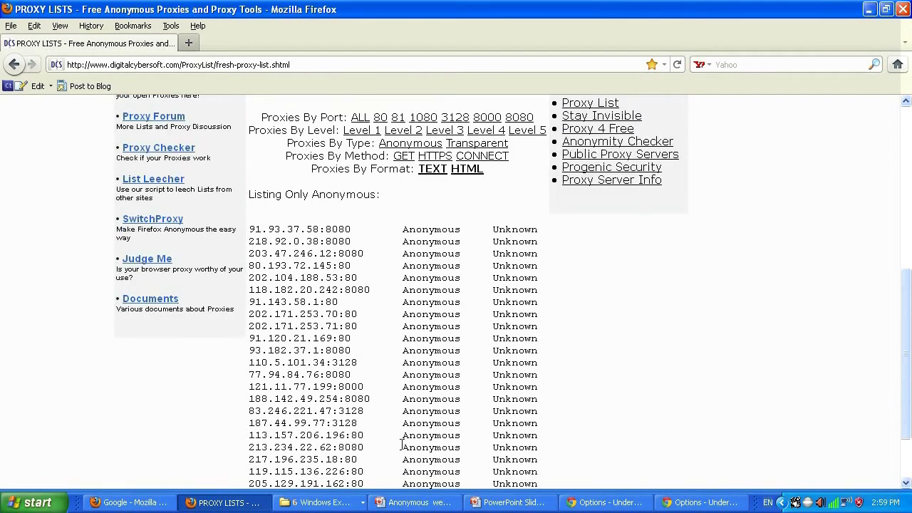
{"action": "scroll", "coordinate": [398, 434], "scroll_direction": "up", "scroll_amount": 1}
{"action": "scroll", "coordinate": [388, 420], "scroll_direction": "down", "scroll_amount": 3}
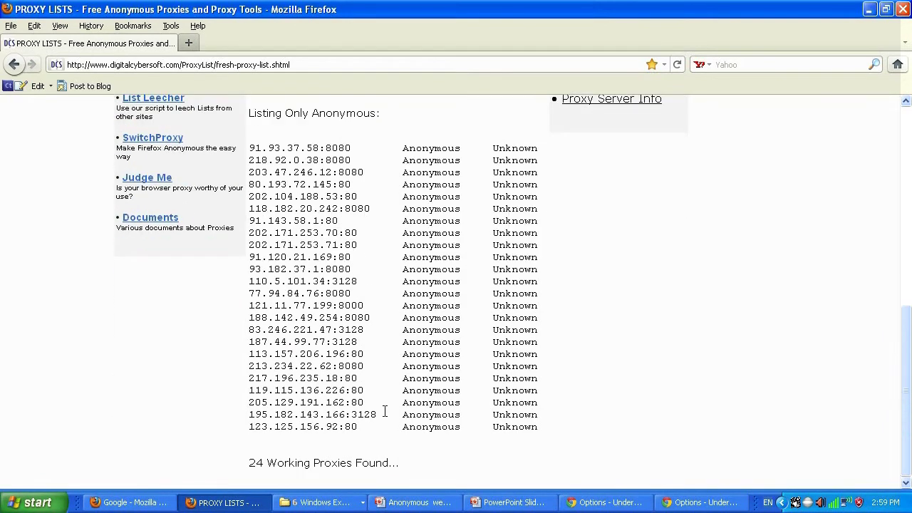
{"action": "scroll", "coordinate": [385, 412], "scroll_direction": "up", "scroll_amount": 4}
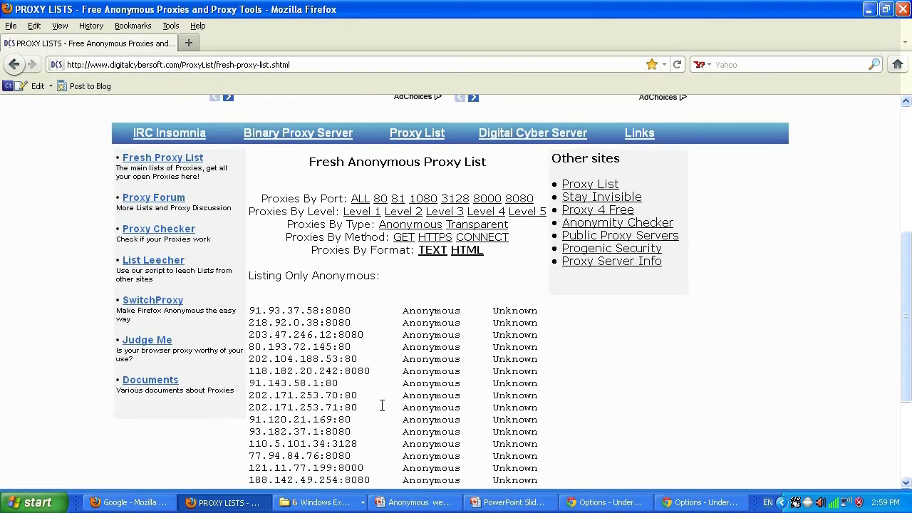
{"action": "scroll", "coordinate": [382, 405], "scroll_direction": "down", "scroll_amount": 4}
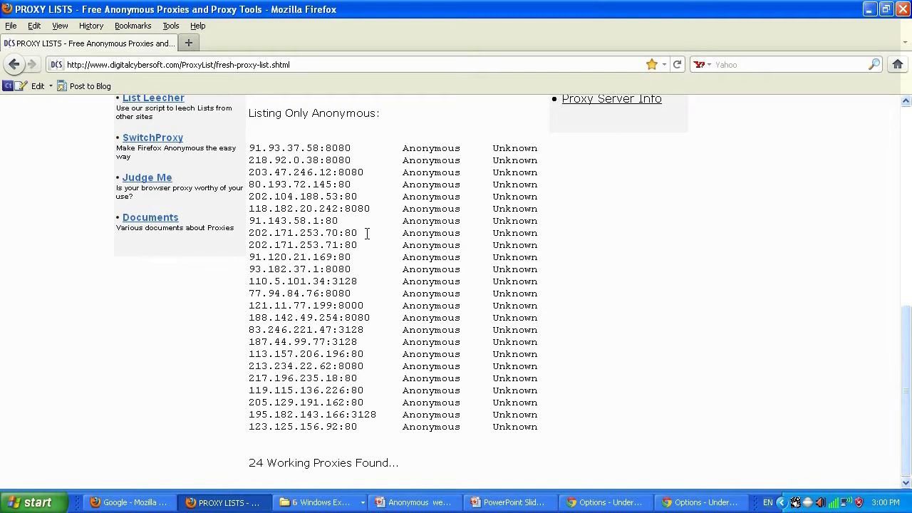
{"action": "scroll", "coordinate": [367, 233], "scroll_direction": "up", "scroll_amount": 2}
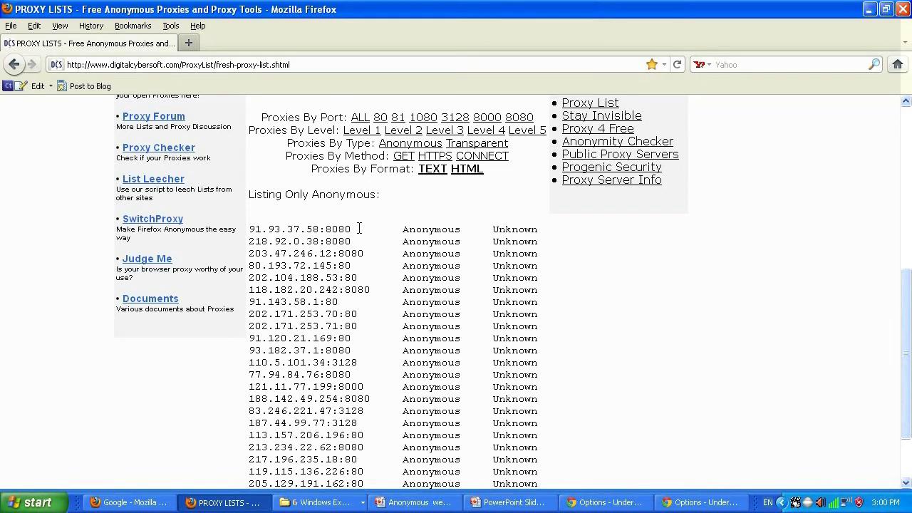
Select and copy the proxy 218.92.0.38:8080 from the anonymous list.
{"action": "left_click_drag", "start_coordinate": [358, 241], "coordinate": [249, 241]}
{"action": "right_click", "coordinate": [282, 242]}
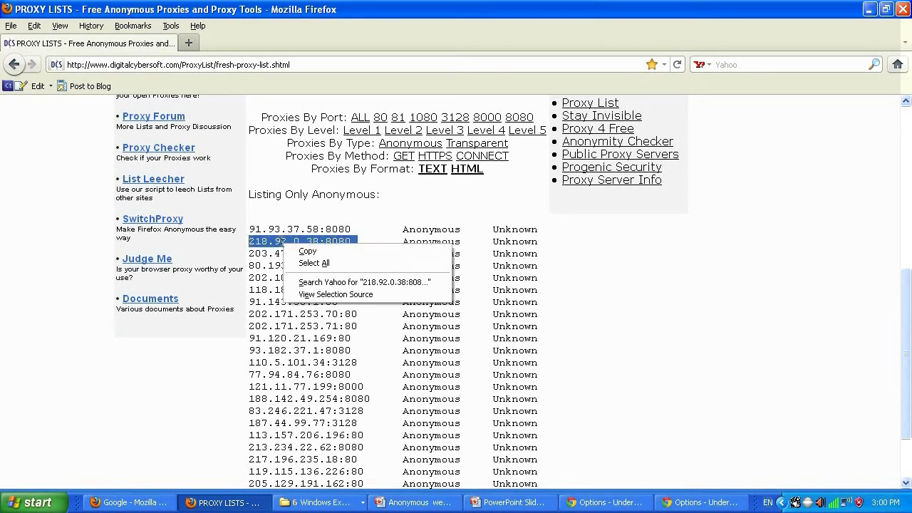
{"action": "left_click", "coordinate": [306, 252]}
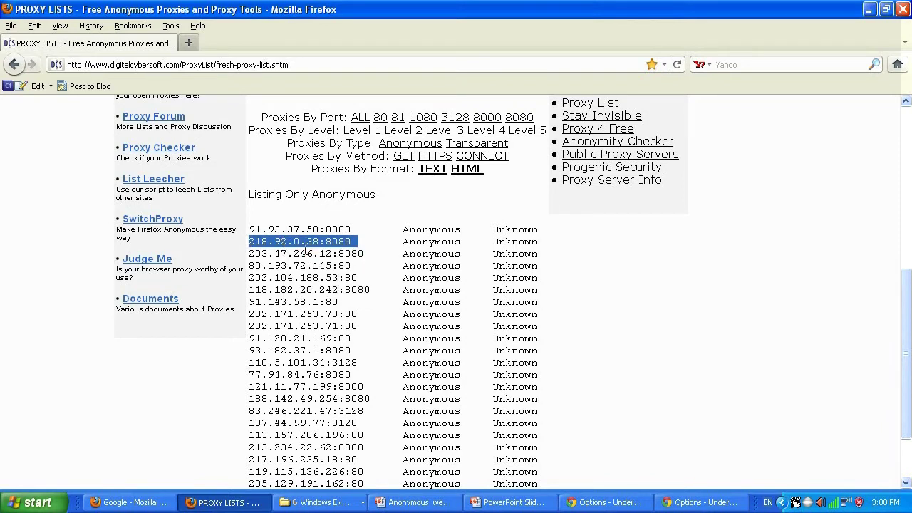
{"action": "left_click", "coordinate": [319, 242]}
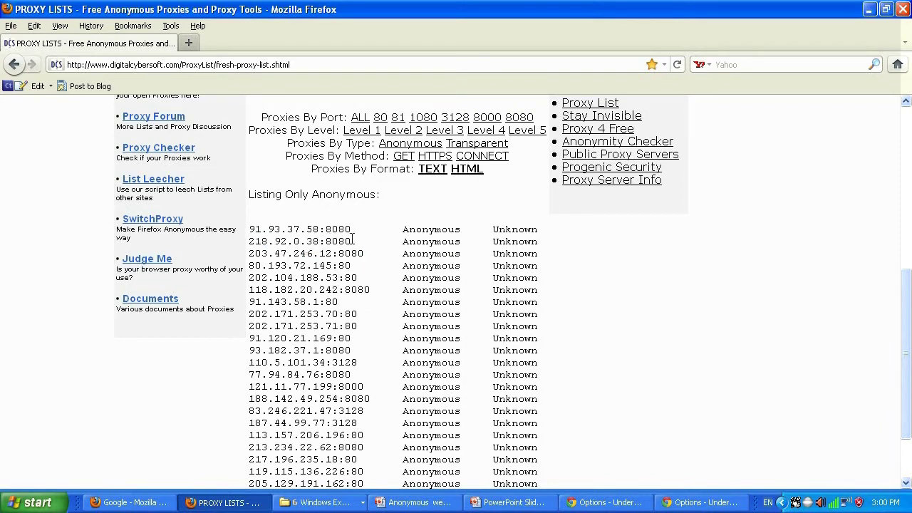
{"action": "left_click_drag", "start_coordinate": [319, 241], "coordinate": [249, 242]}
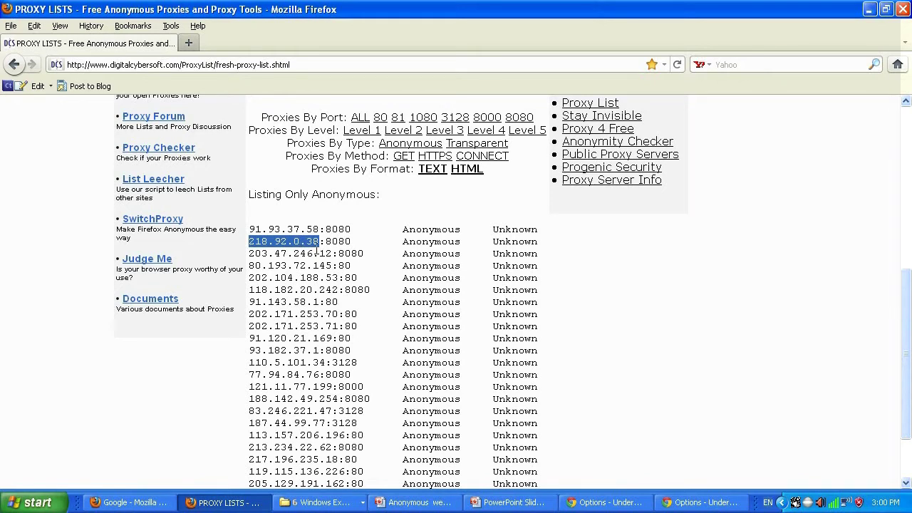
{"action": "left_click_drag", "start_coordinate": [351, 241], "coordinate": [249, 242]}
{"action": "right_click", "coordinate": [259, 243]}
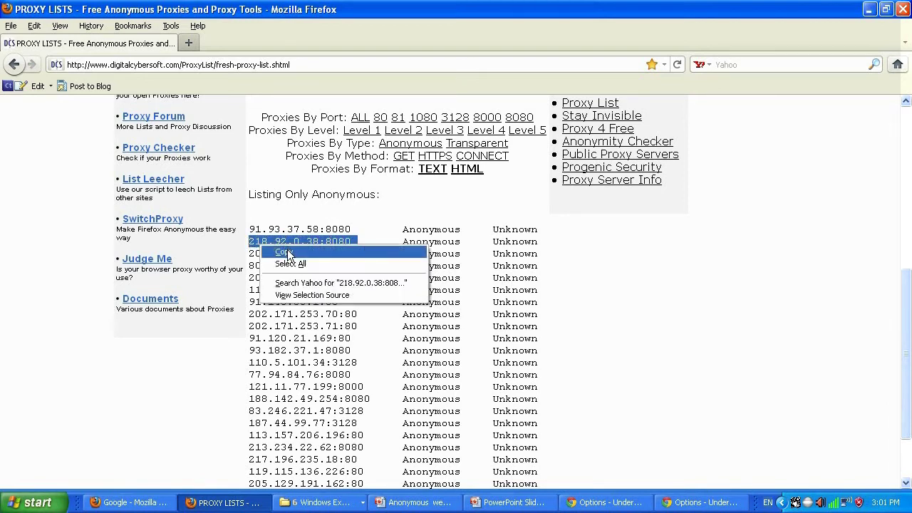
{"action": "left_click", "coordinate": [285, 251]}
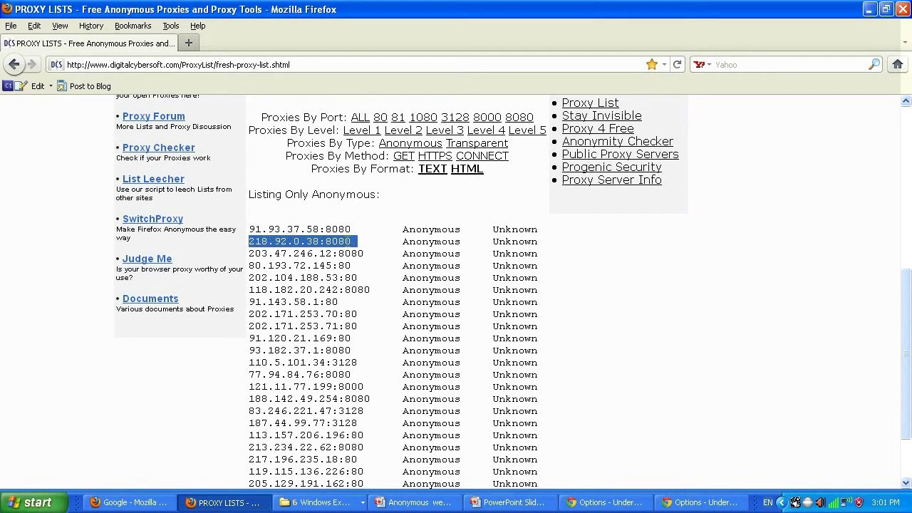
Reselect the full 218.92.0.38:8080 entry in the proxy list.
{"action": "left_click", "coordinate": [317, 242]}
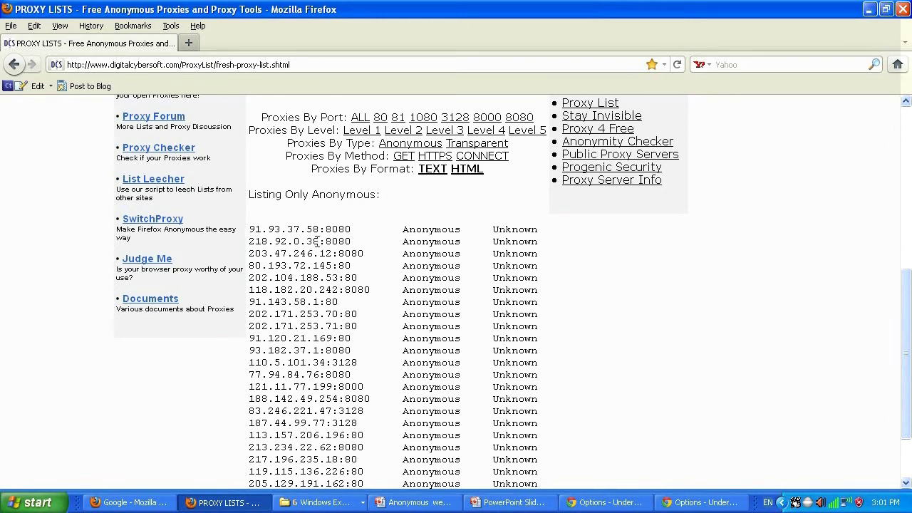
{"action": "left_click_drag", "start_coordinate": [317, 241], "coordinate": [249, 241]}
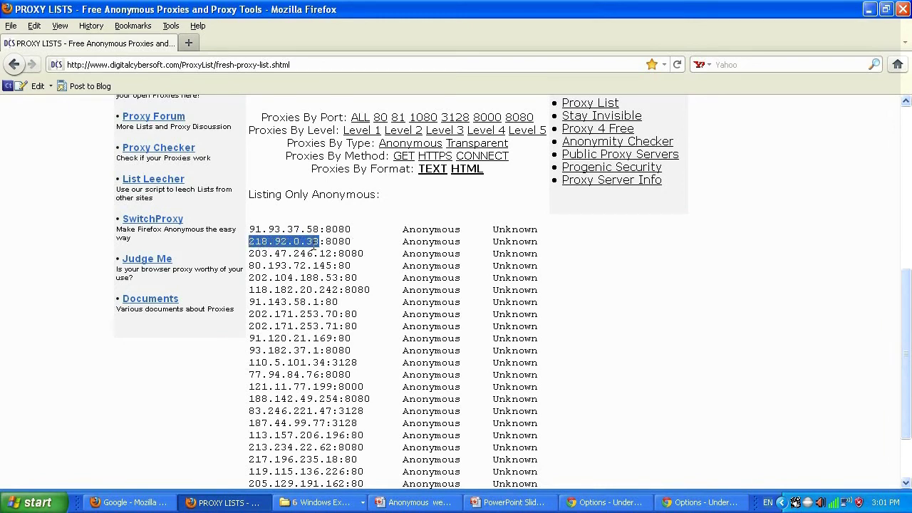
{"action": "left_click_drag", "start_coordinate": [359, 241], "coordinate": [250, 242]}
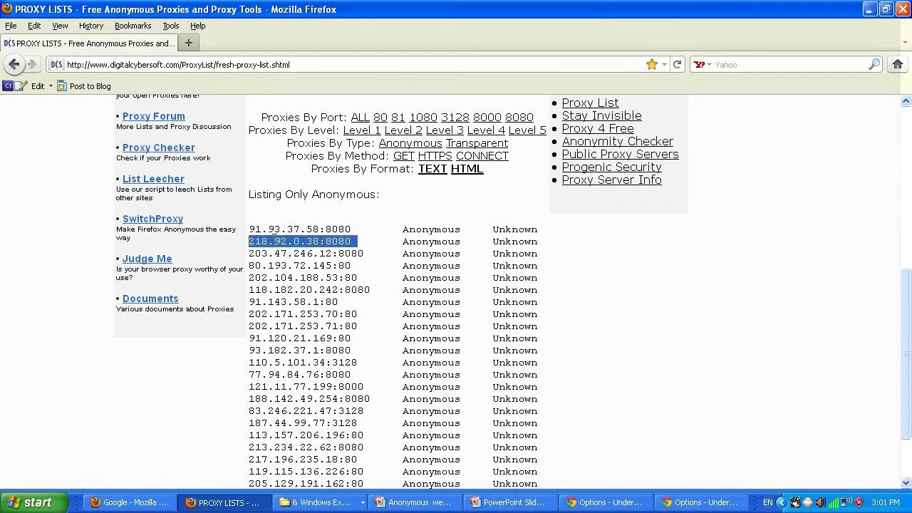
Open Firefox's Options from the Tools menu, landing on Advanced > Network.
{"action": "left_click", "coordinate": [170, 25]}
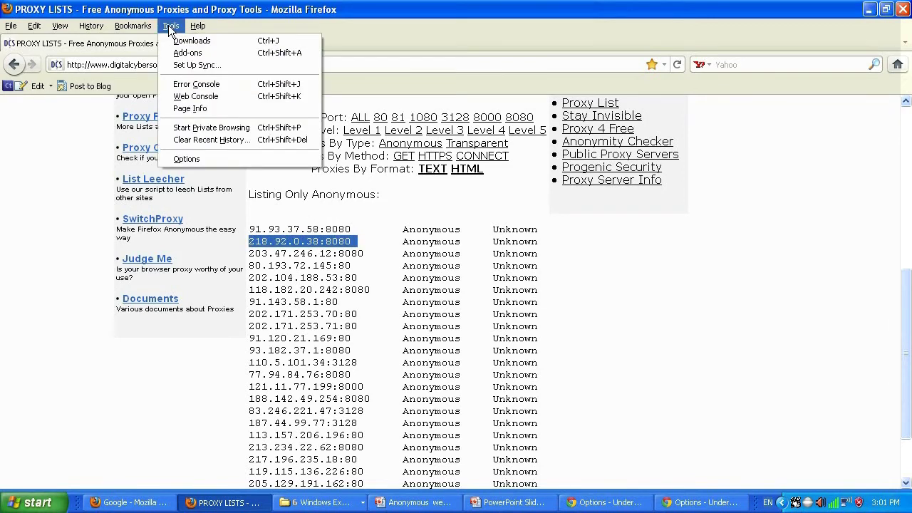
{"action": "left_click", "coordinate": [187, 158]}
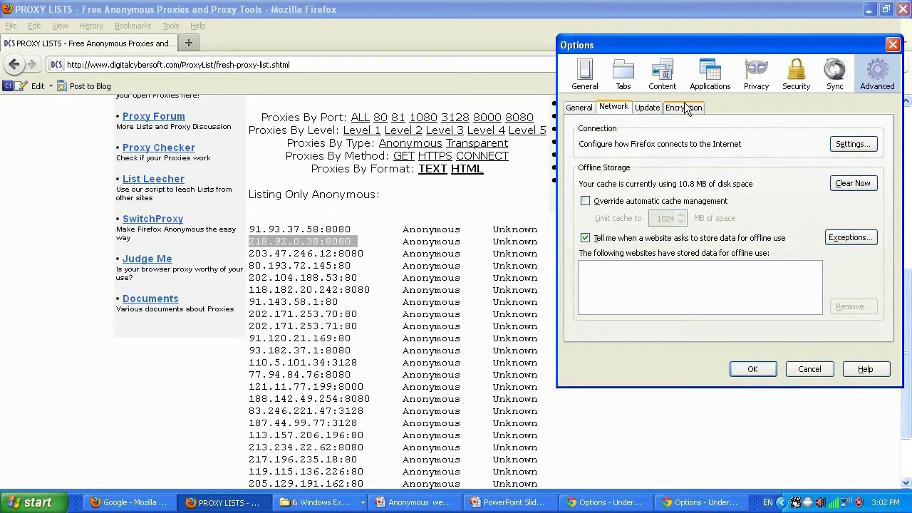
Set a manual HTTP proxy of 218.92.0.38 with port 8080 in Connection Settings.
{"action": "left_click", "coordinate": [850, 145]}
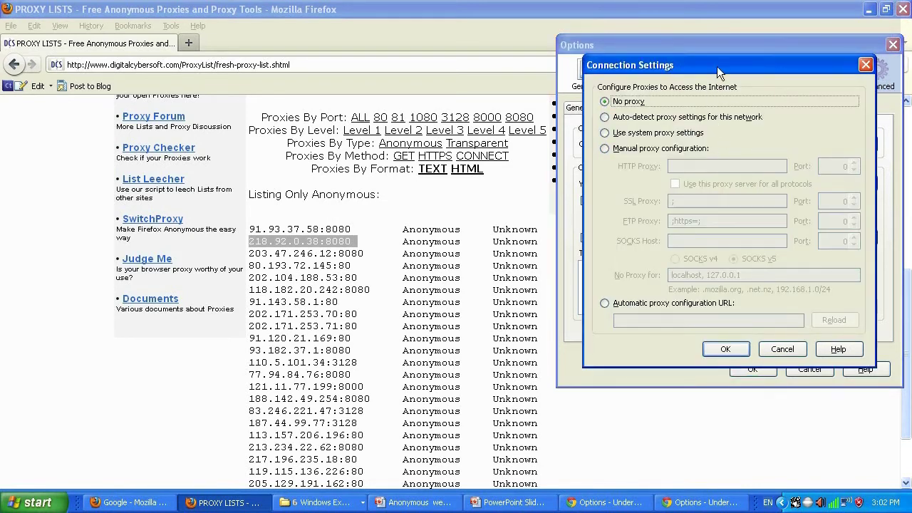
{"action": "left_click_drag", "start_coordinate": [717, 67], "coordinate": [337, 75]}
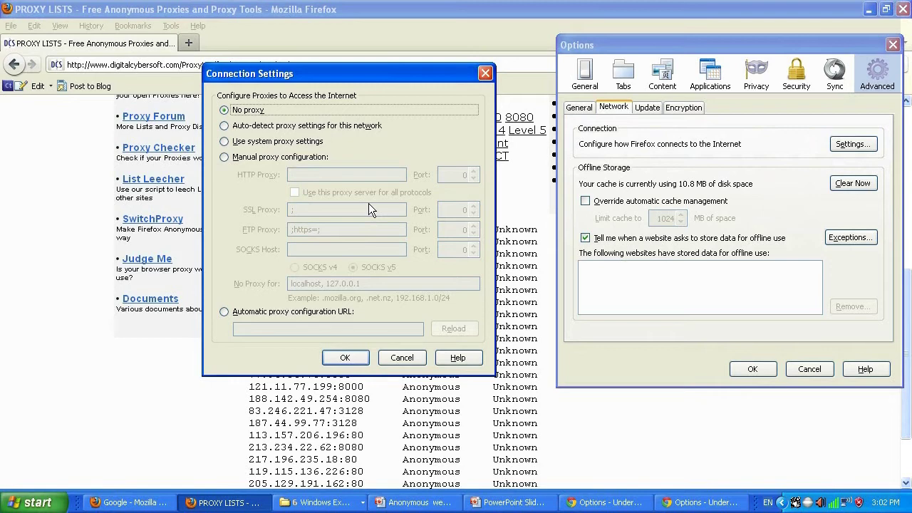
{"action": "left_click", "coordinate": [268, 158]}
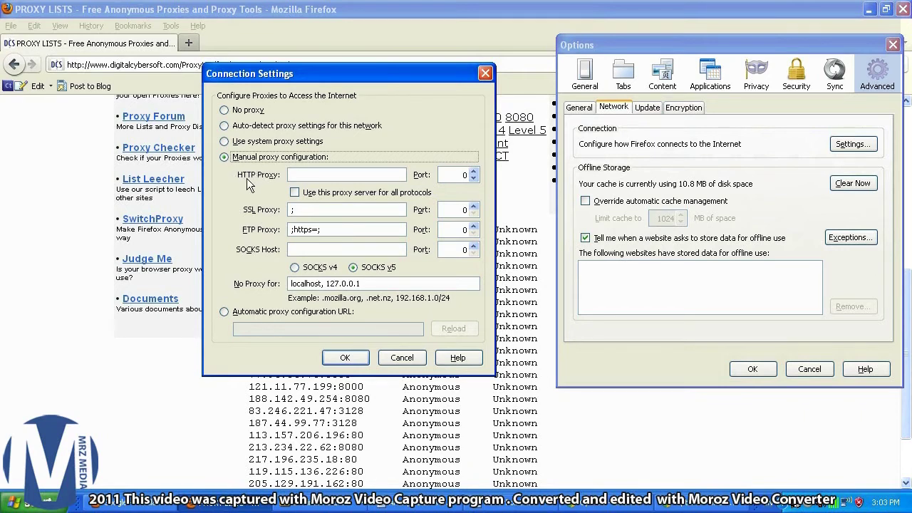
{"action": "left_click", "coordinate": [306, 174]}
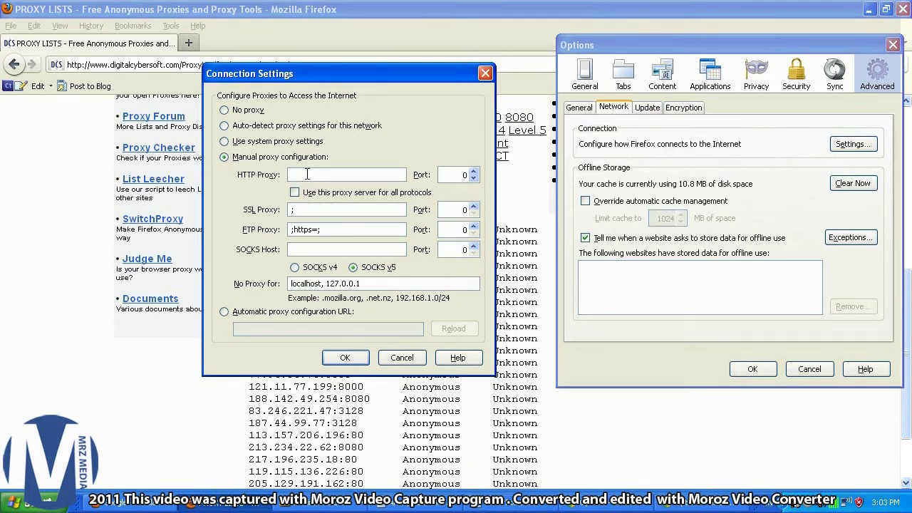
{"action": "key", "text": "ctrl+v"}
{"action": "key", "text": "BackSpace"}
{"action": "key", "text": "BackSpace"}
{"action": "key", "text": "BackSpace"}
{"action": "key", "text": "BackSpace"}
{"action": "key", "text": "BackSpace"}
{"action": "double_click", "coordinate": [464, 175]}
{"action": "type", "text": "8080"}
{"action": "left_click", "coordinate": [345, 356]}
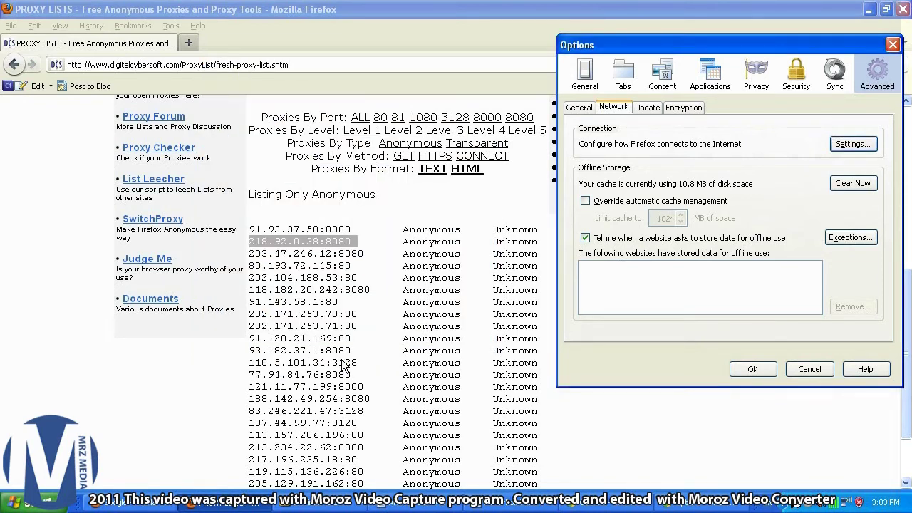
Apply the Options and load whatismyipaddress.com, which shows 218.92.0.38 in Beijing, China.
{"action": "left_click", "coordinate": [194, 47]}
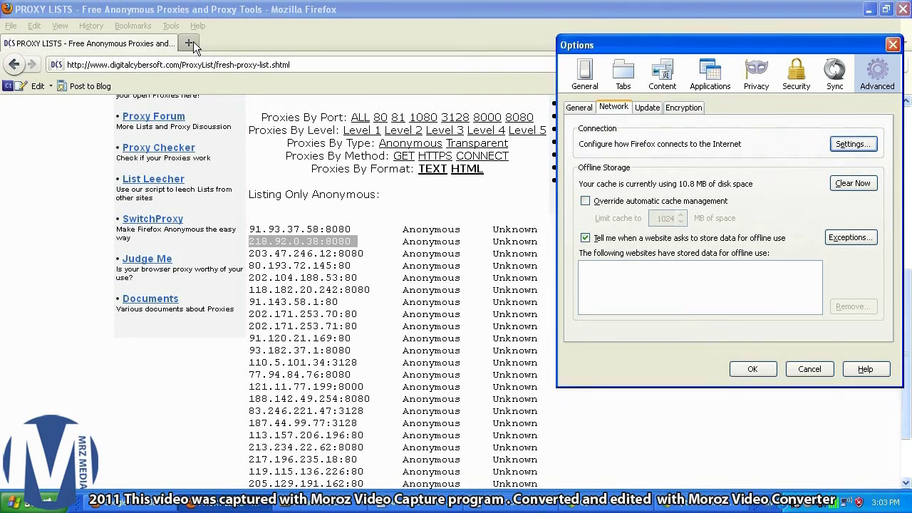
{"action": "left_click", "coordinate": [752, 368]}
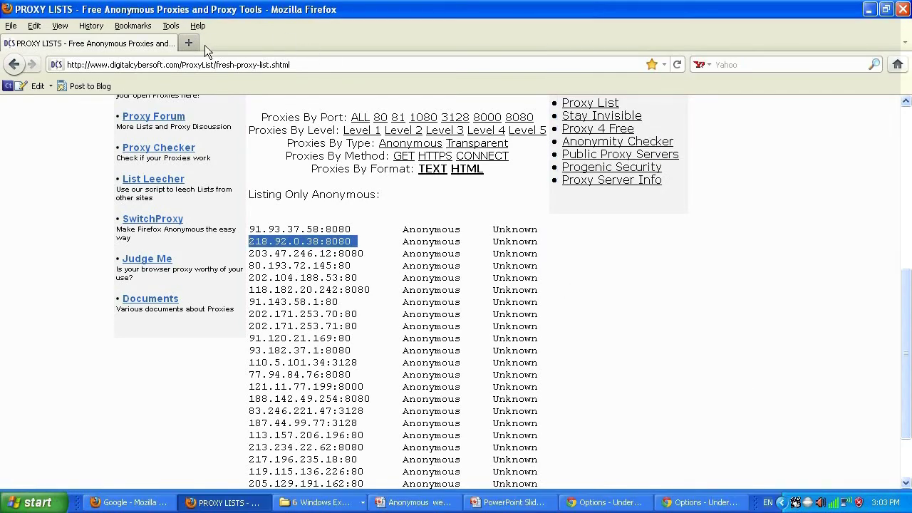
{"action": "left_click", "coordinate": [143, 506]}
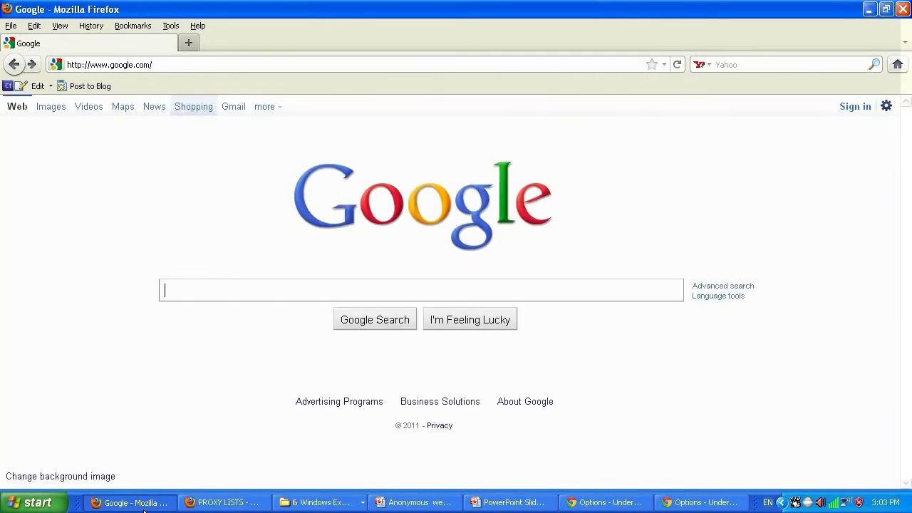
{"action": "left_click", "coordinate": [207, 66]}
{"action": "type", "text": "w"}
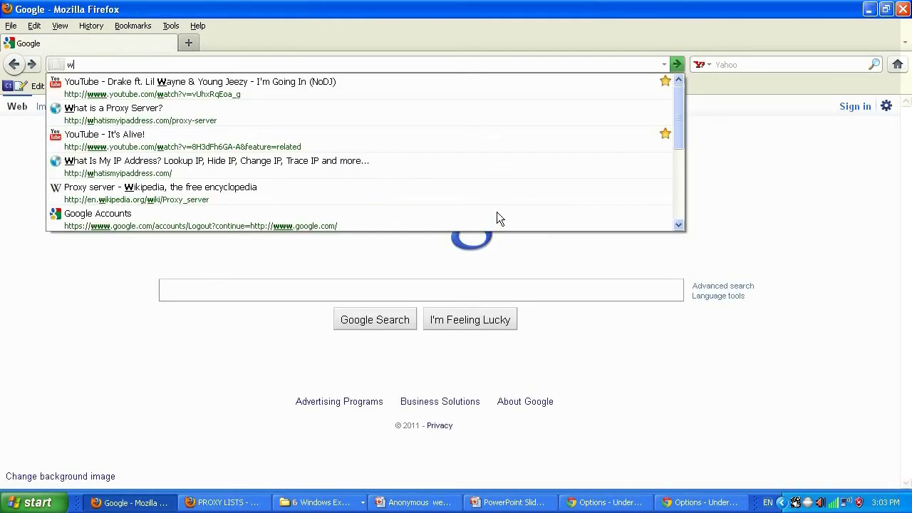
{"action": "type", "text": "hatismy"}
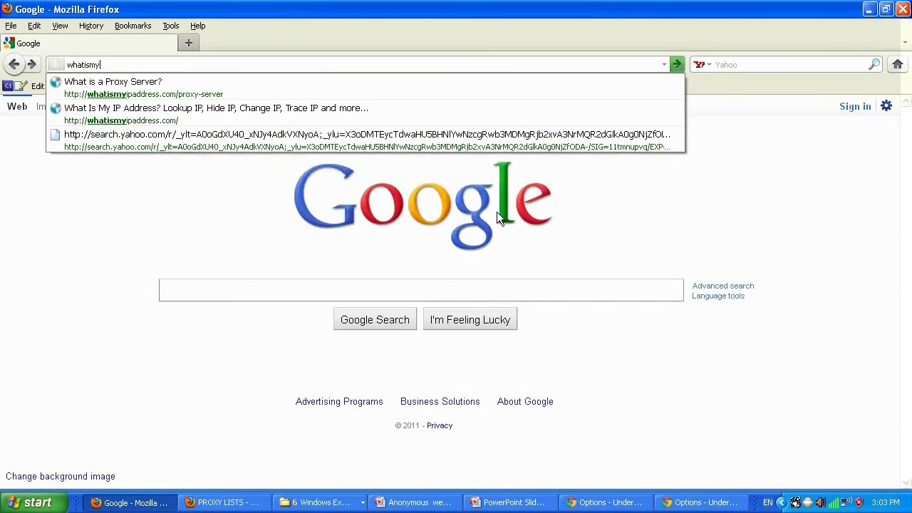
{"action": "type", "text": "ipaddress.com"}
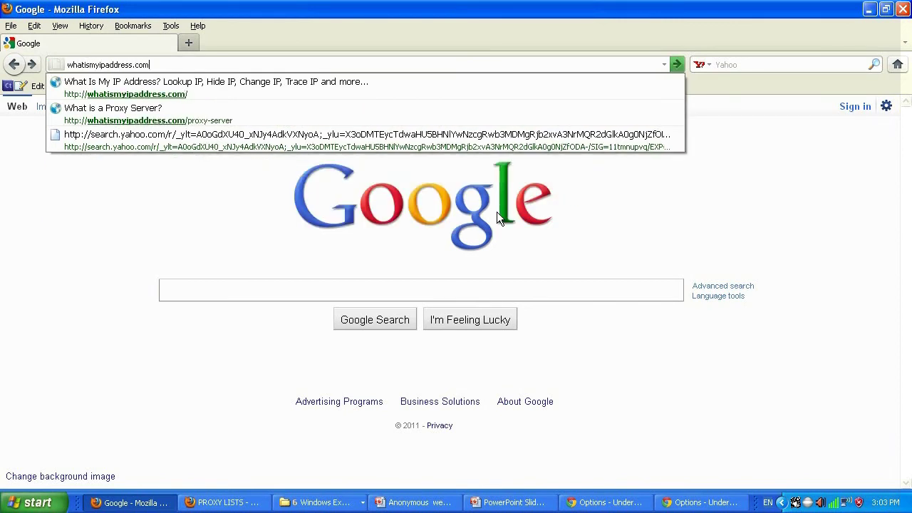
{"action": "key", "text": "Return"}
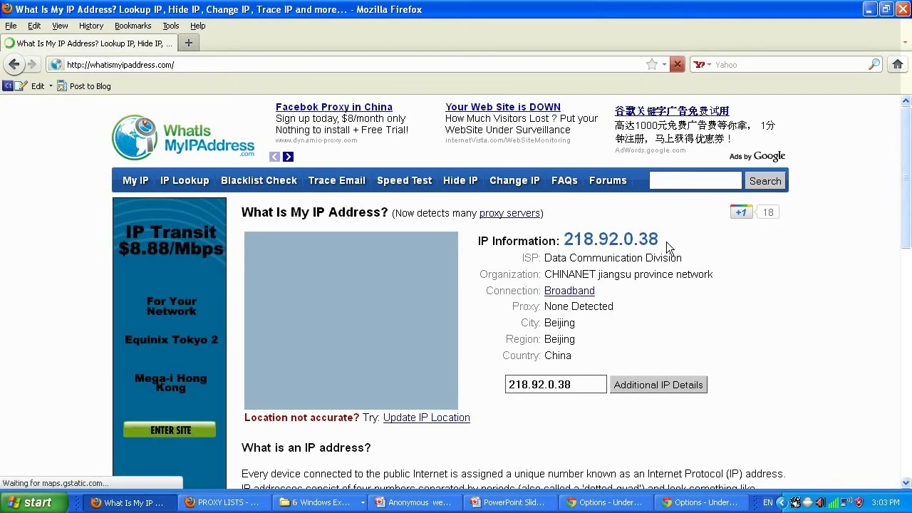
Highlight 218.92.0.38 in the proxy list and compare it against the IP check page.
{"action": "left_click", "coordinate": [221, 502]}
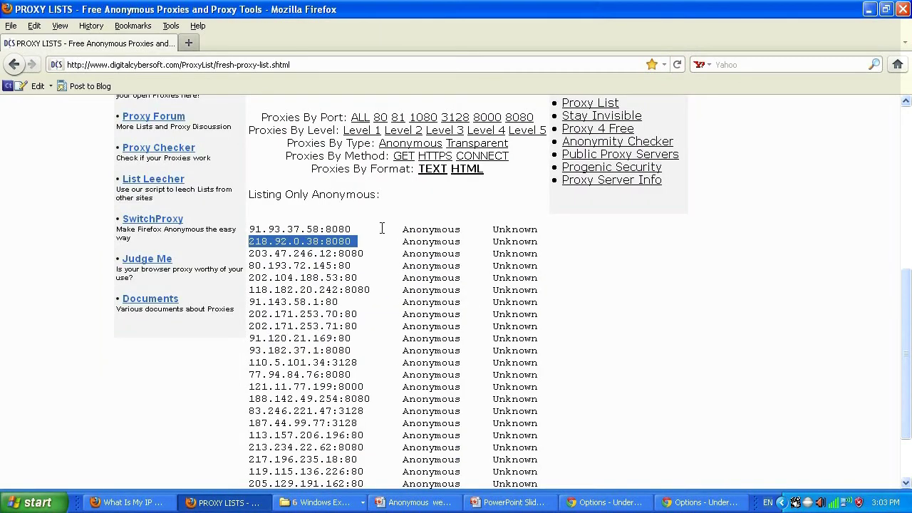
{"action": "left_click", "coordinate": [315, 236]}
{"action": "left_click_drag", "start_coordinate": [315, 236], "coordinate": [249, 236]}
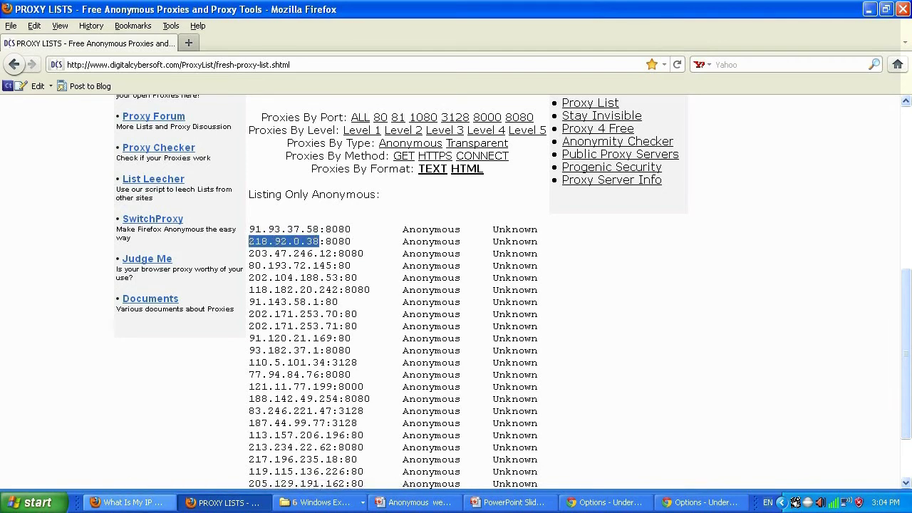
{"action": "left_click", "coordinate": [130, 503]}
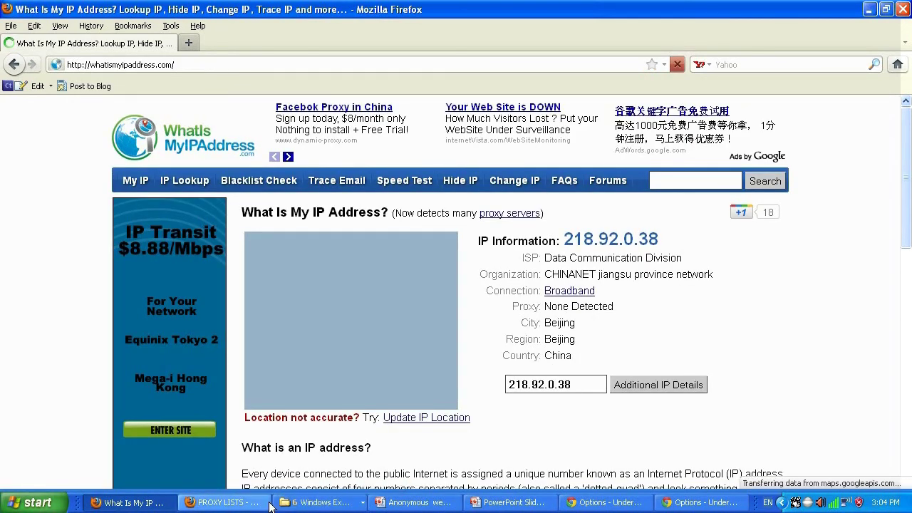
{"action": "left_click", "coordinate": [221, 503]}
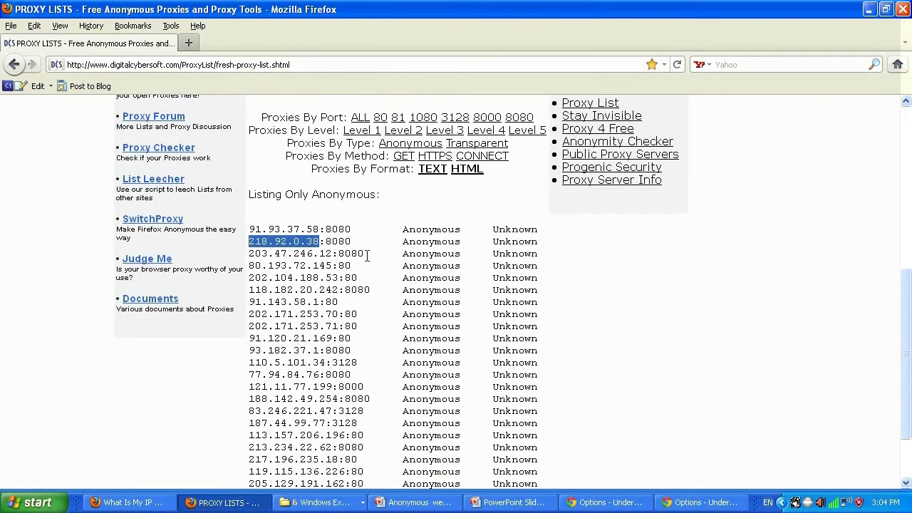
Copy the next proxy entry, 203.47.246.12:8080, from the proxy list.
{"action": "left_click_drag", "start_coordinate": [366, 253], "coordinate": [250, 255]}
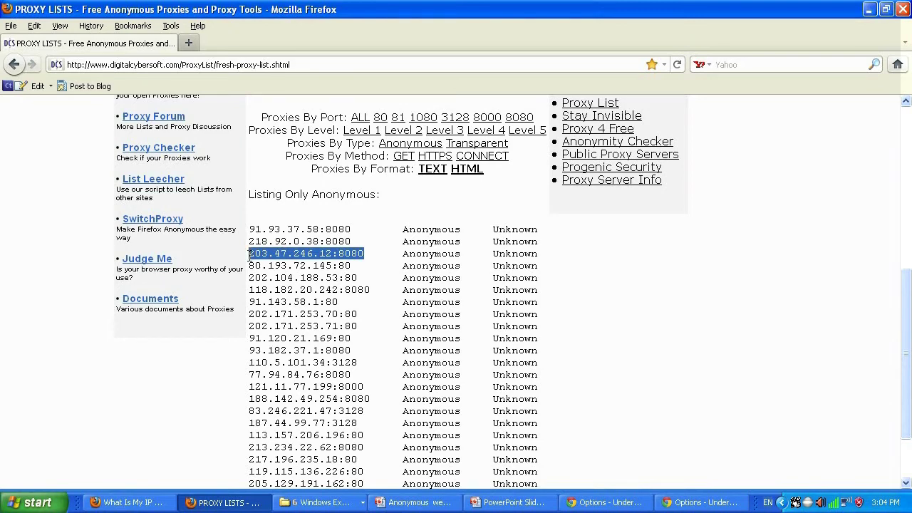
{"action": "right_click", "coordinate": [251, 255]}
{"action": "left_click", "coordinate": [285, 265]}
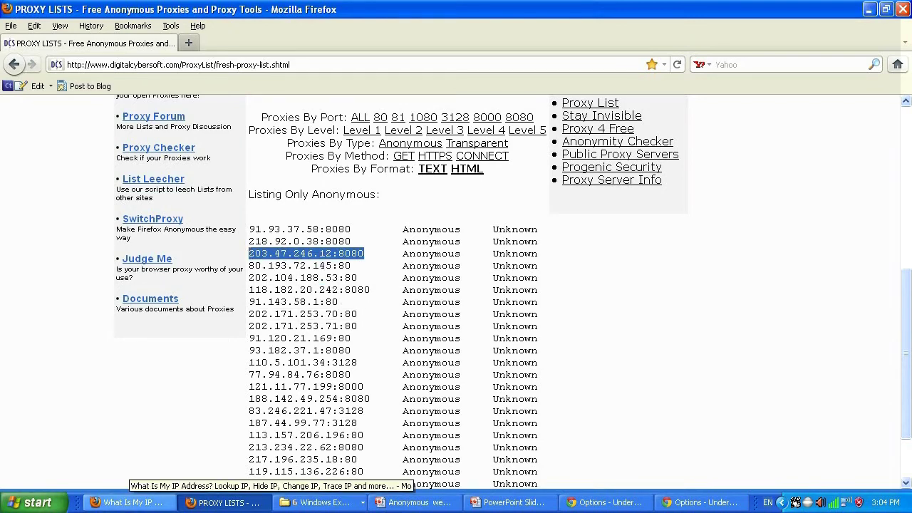
{"action": "left_click", "coordinate": [161, 502]}
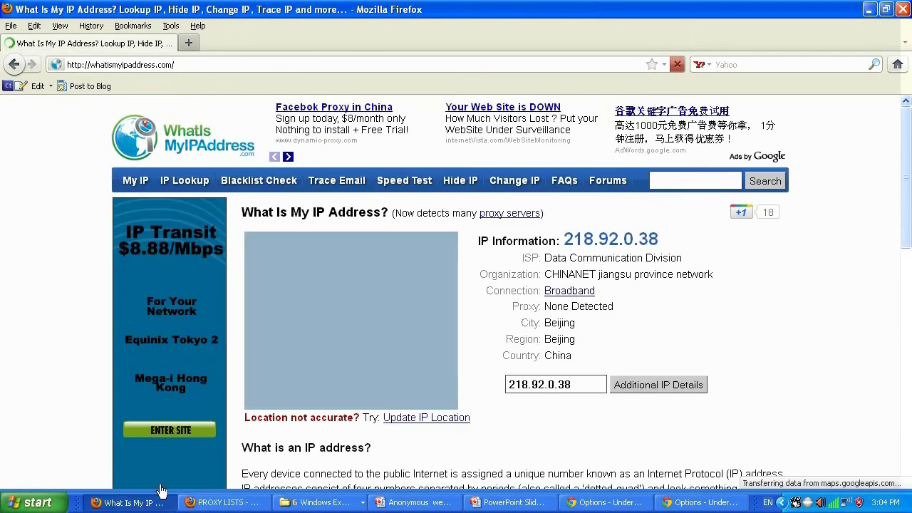
Replace the Firefox HTTP proxy address with 203.47.246.12 and apply the settings.
{"action": "left_click", "coordinate": [170, 25]}
{"action": "left_click", "coordinate": [188, 160]}
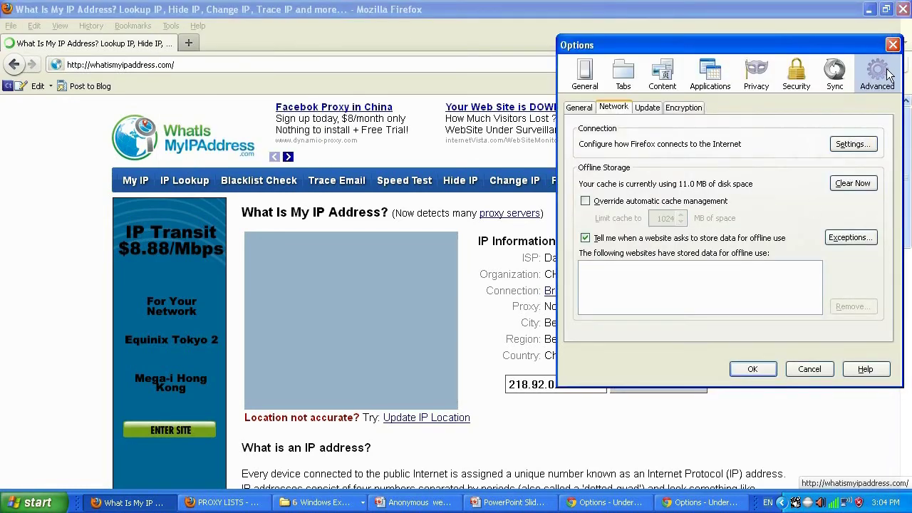
{"action": "left_click", "coordinate": [854, 145]}
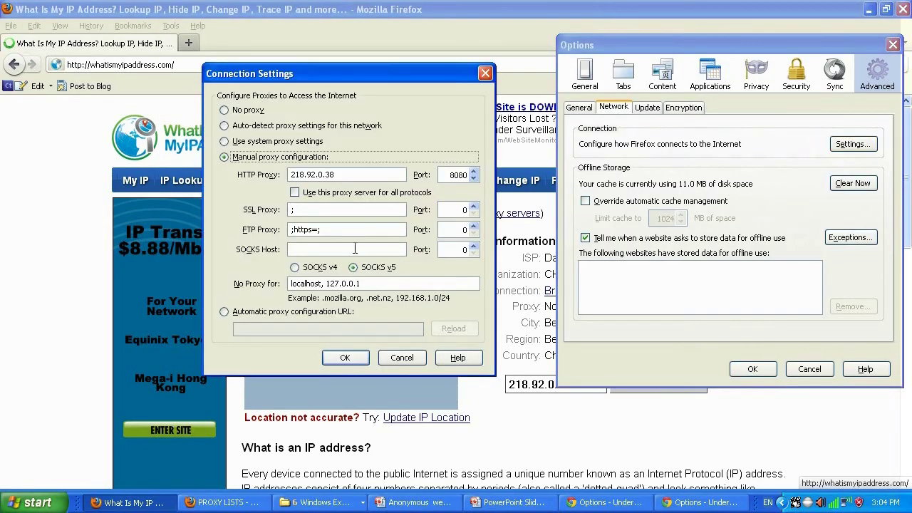
{"action": "left_click_drag", "start_coordinate": [352, 174], "coordinate": [233, 176]}
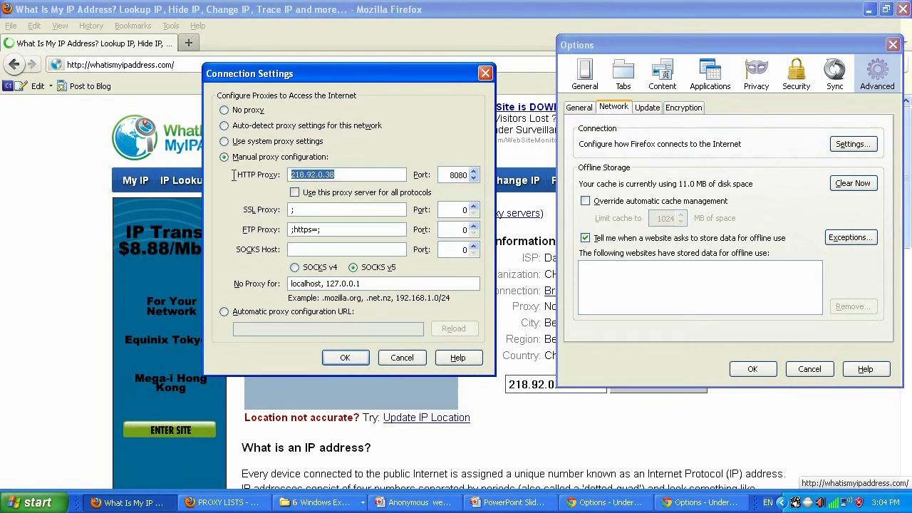
{"action": "key", "text": "ctrl+v"}
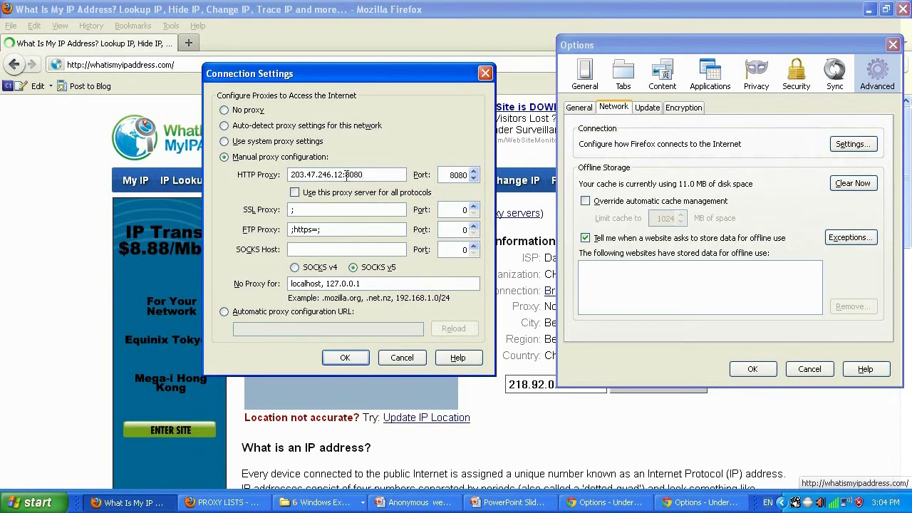
{"action": "left_click_drag", "start_coordinate": [342, 174], "coordinate": [400, 176]}
{"action": "key", "text": "BackSpace"}
{"action": "key", "text": "BackSpace"}
{"action": "left_click", "coordinate": [346, 357]}
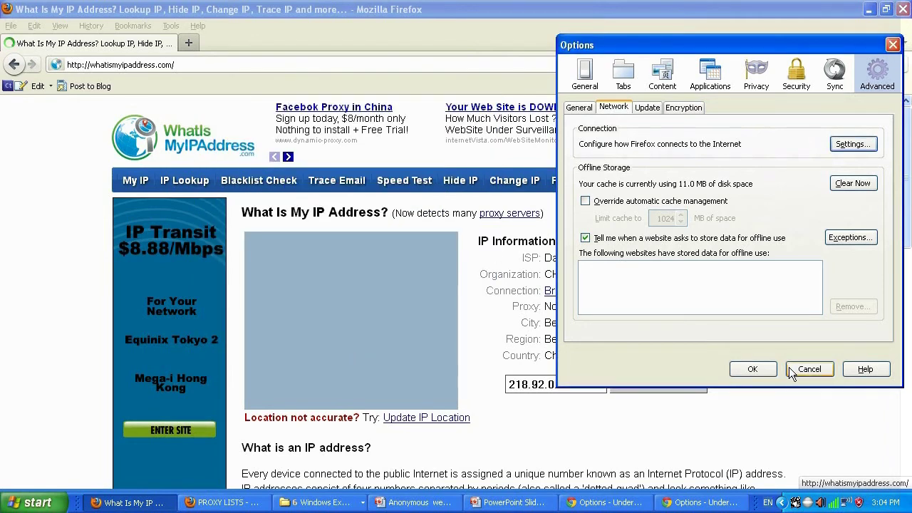
{"action": "left_click", "coordinate": [754, 369]}
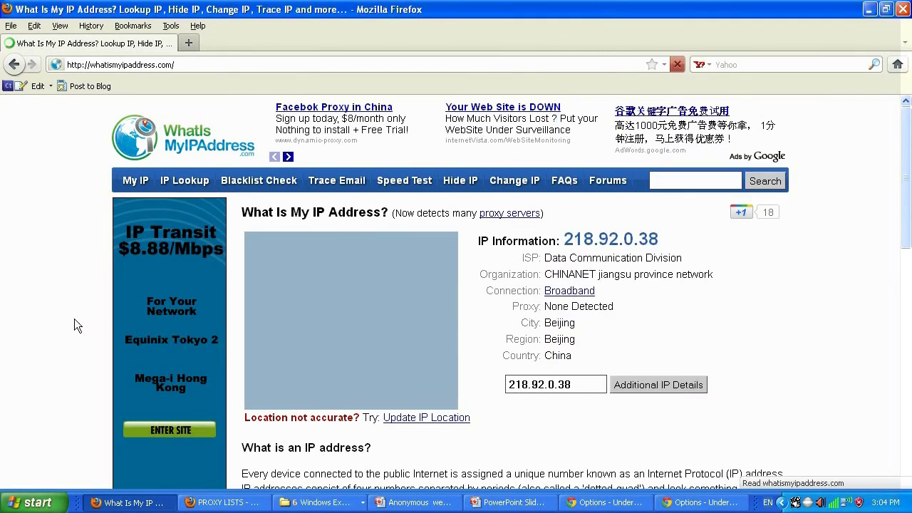
Reload the IP check to confirm 203.47.246.12 in Thirroul, Australia, then return to the proxy list.
{"action": "right_click", "coordinate": [74, 319]}
{"action": "left_click", "coordinate": [95, 350]}
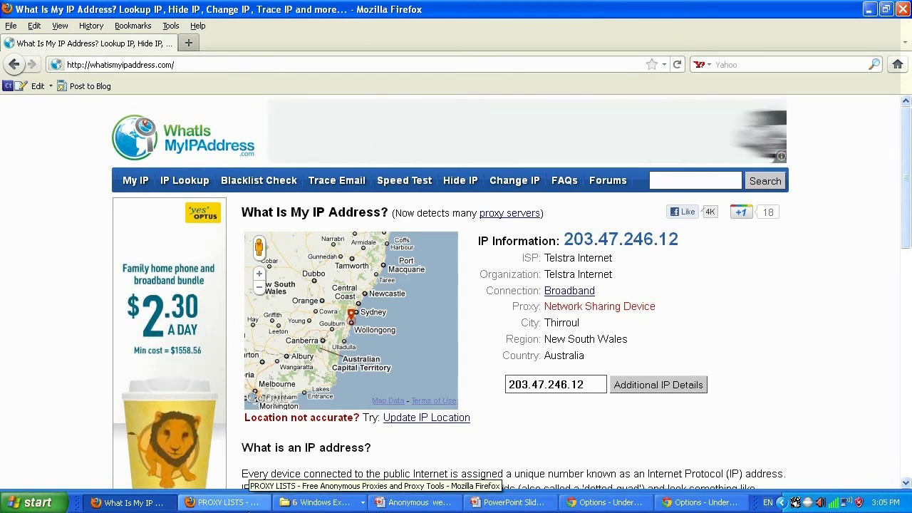
{"action": "left_click", "coordinate": [237, 508]}
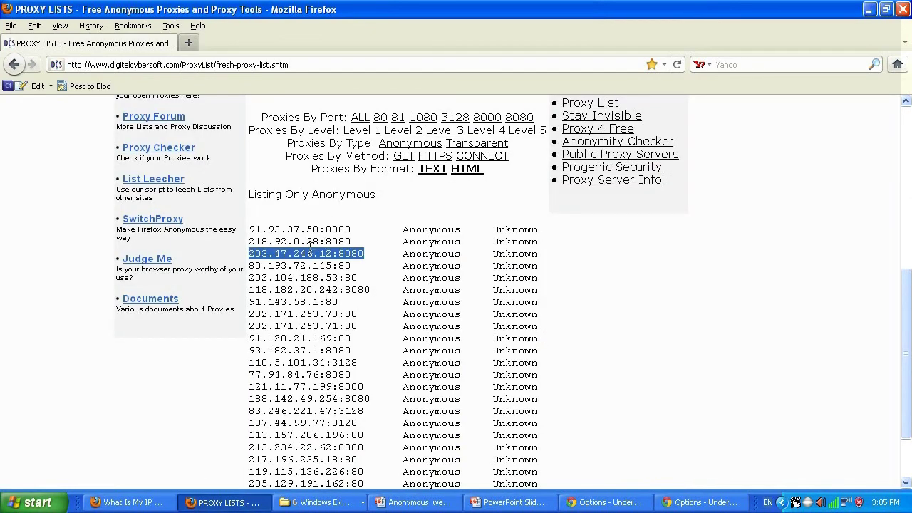